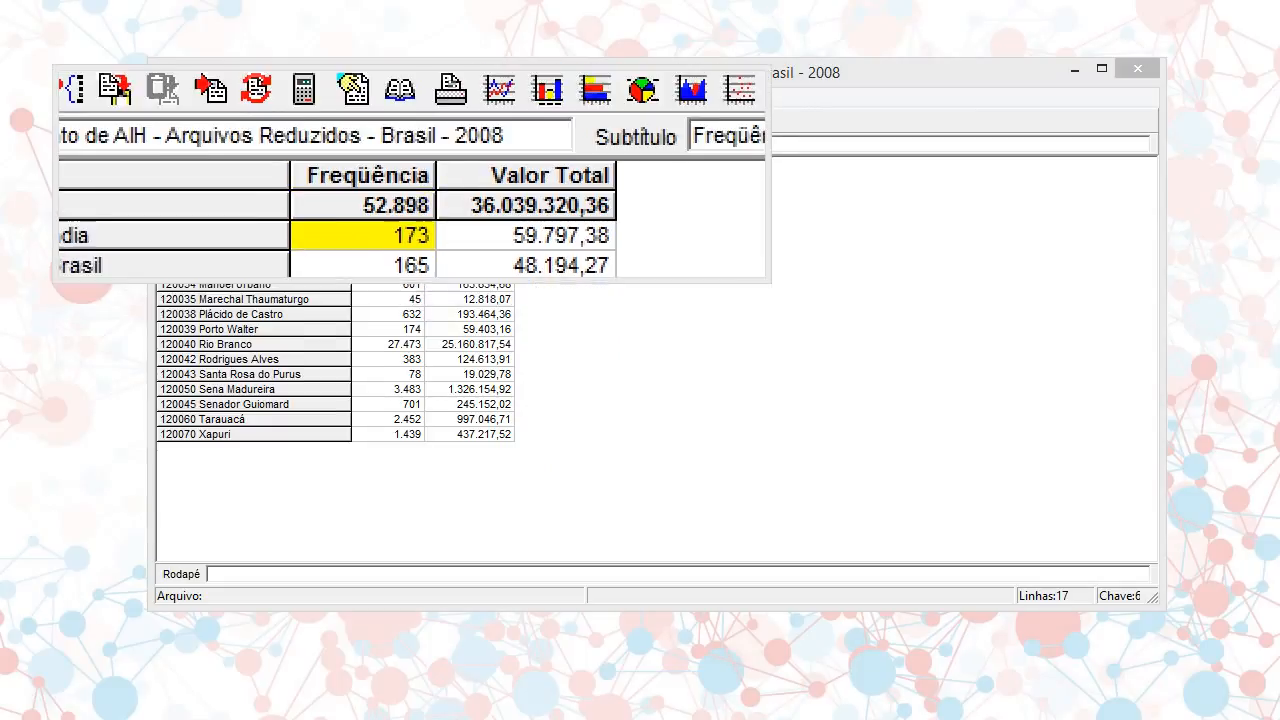
Sort the table rows by the Valor Total column, using the ordering command and the column's header
{"action": "left_click", "coordinate": [417, 100]}
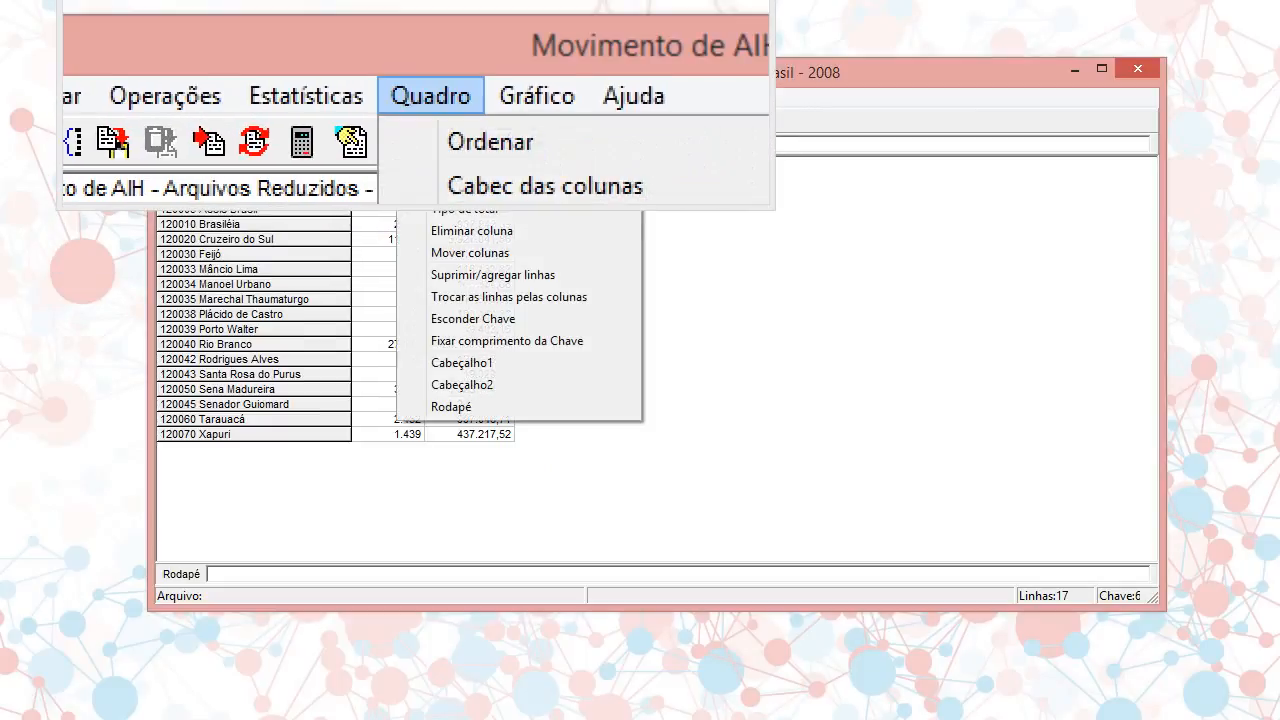
{"action": "left_click", "coordinate": [427, 118]}
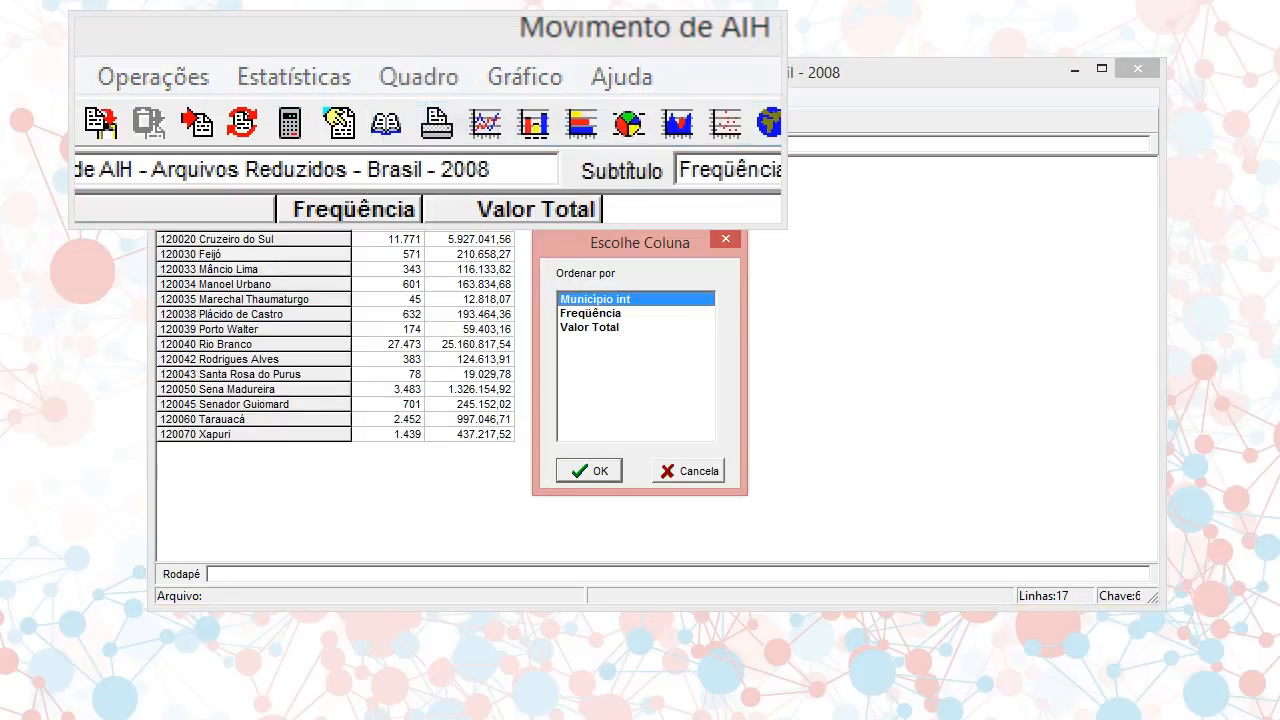
{"action": "left_click_drag", "start_coordinate": [602, 238], "coordinate": [566, 205]}
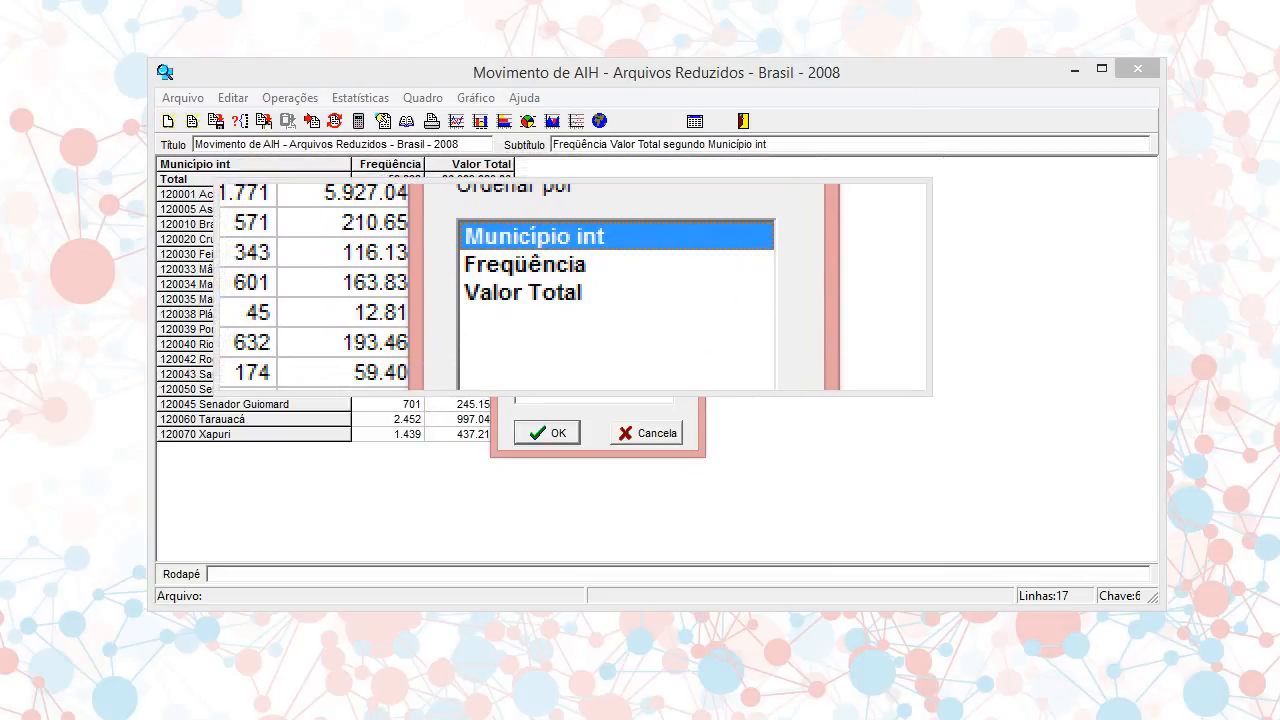
{"action": "left_click", "coordinate": [571, 289]}
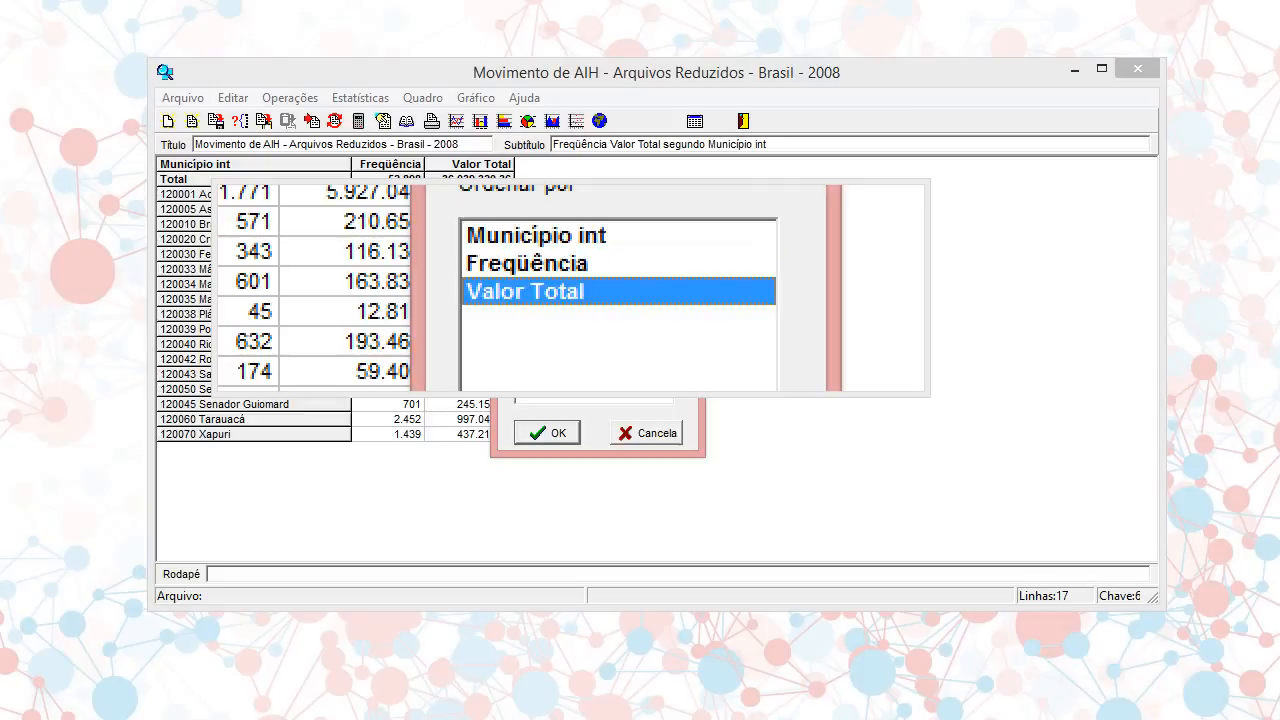
{"action": "left_click", "coordinate": [548, 432]}
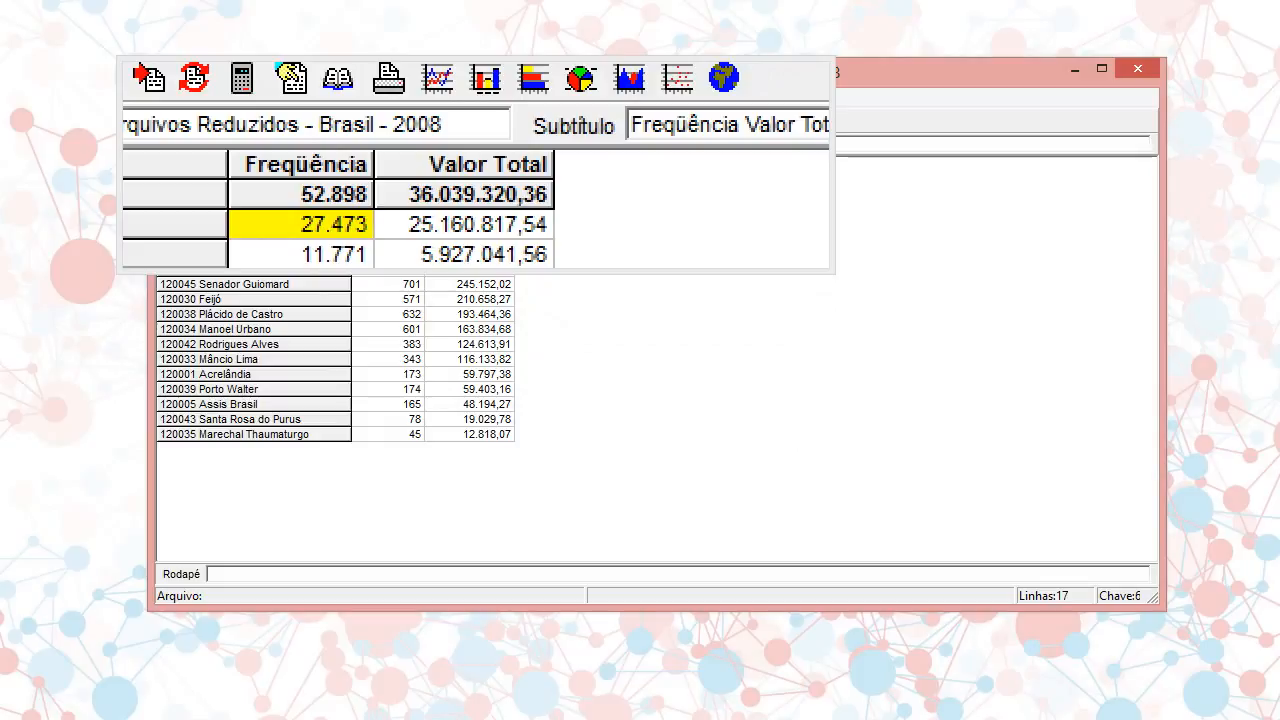
{"action": "left_click", "coordinate": [476, 164]}
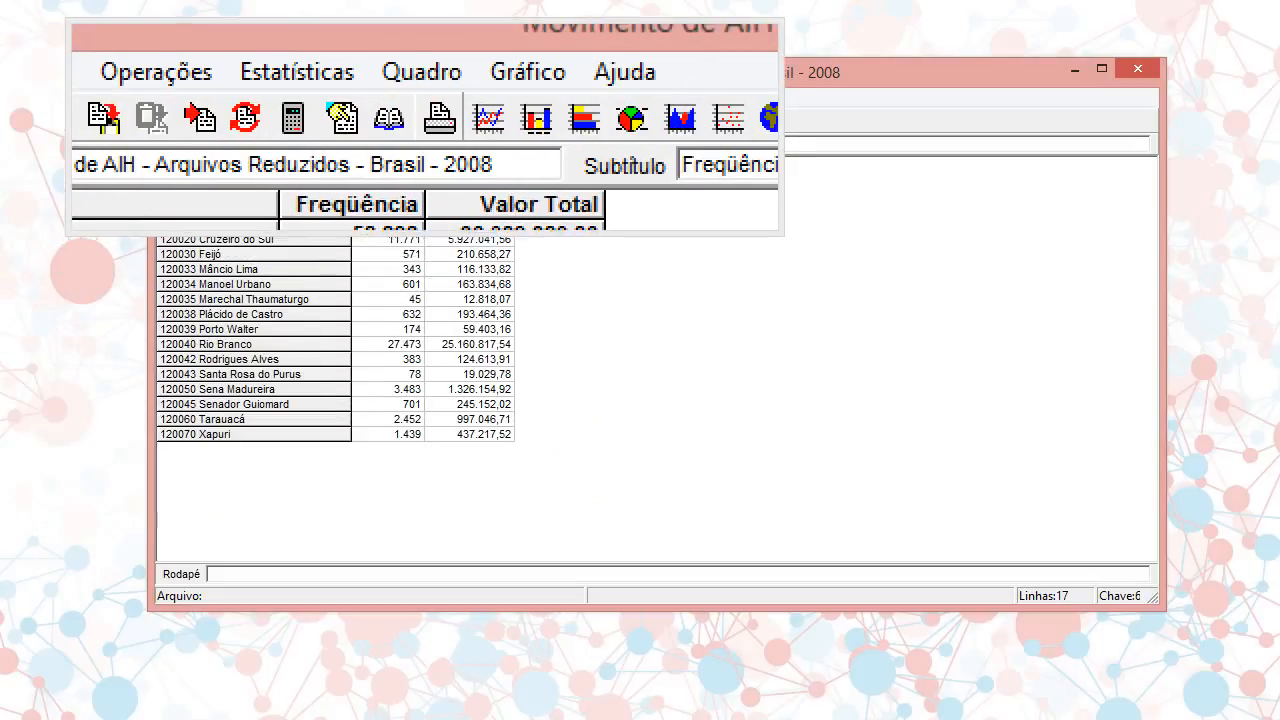
Sort the table rows by Município int
{"action": "left_click", "coordinate": [435, 102]}
{"action": "left_click", "coordinate": [452, 119]}
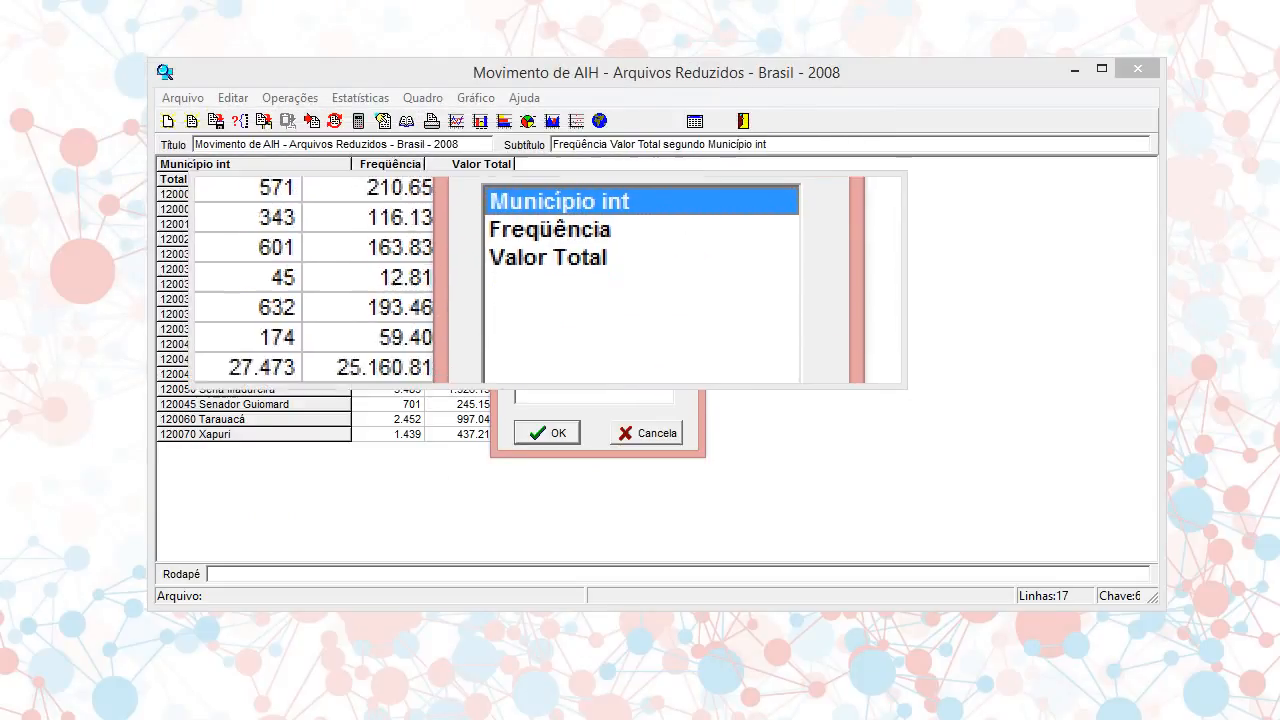
{"action": "left_click", "coordinate": [547, 433]}
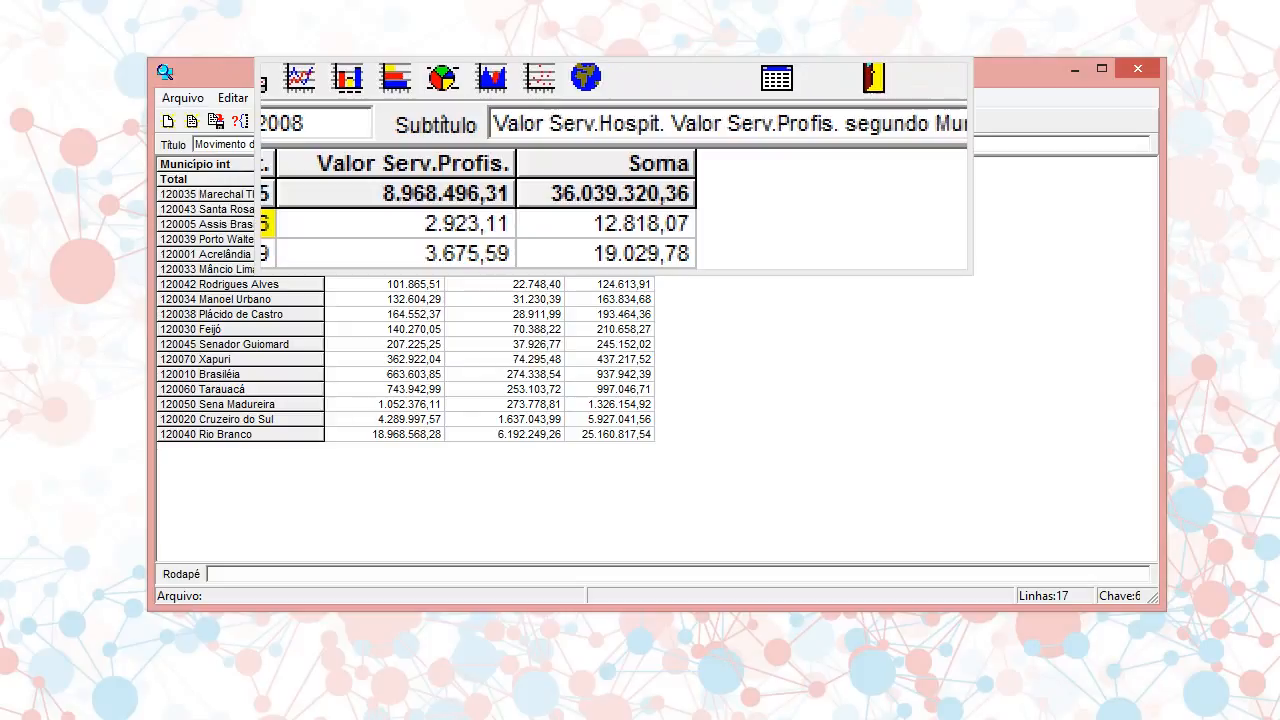
Change the header of the Soma column to Total in its column attributes
{"action": "double_click", "coordinate": [610, 164]}
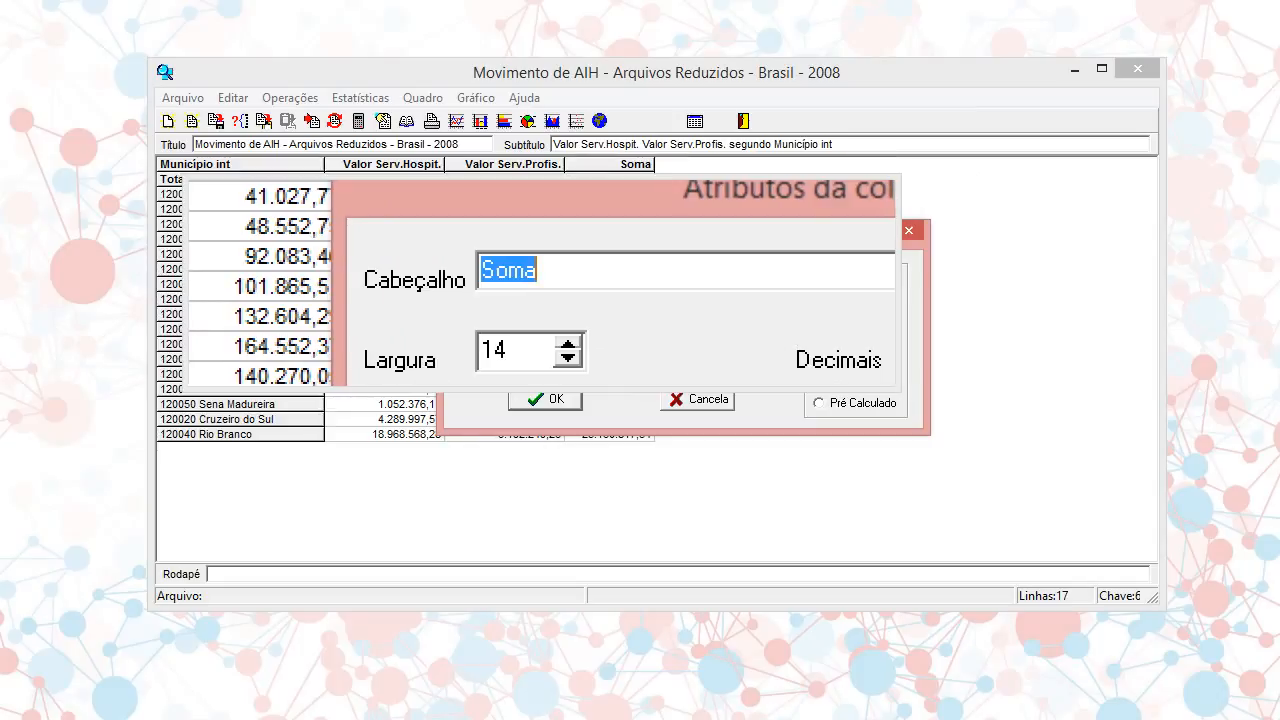
{"action": "type", "text": "Total"}
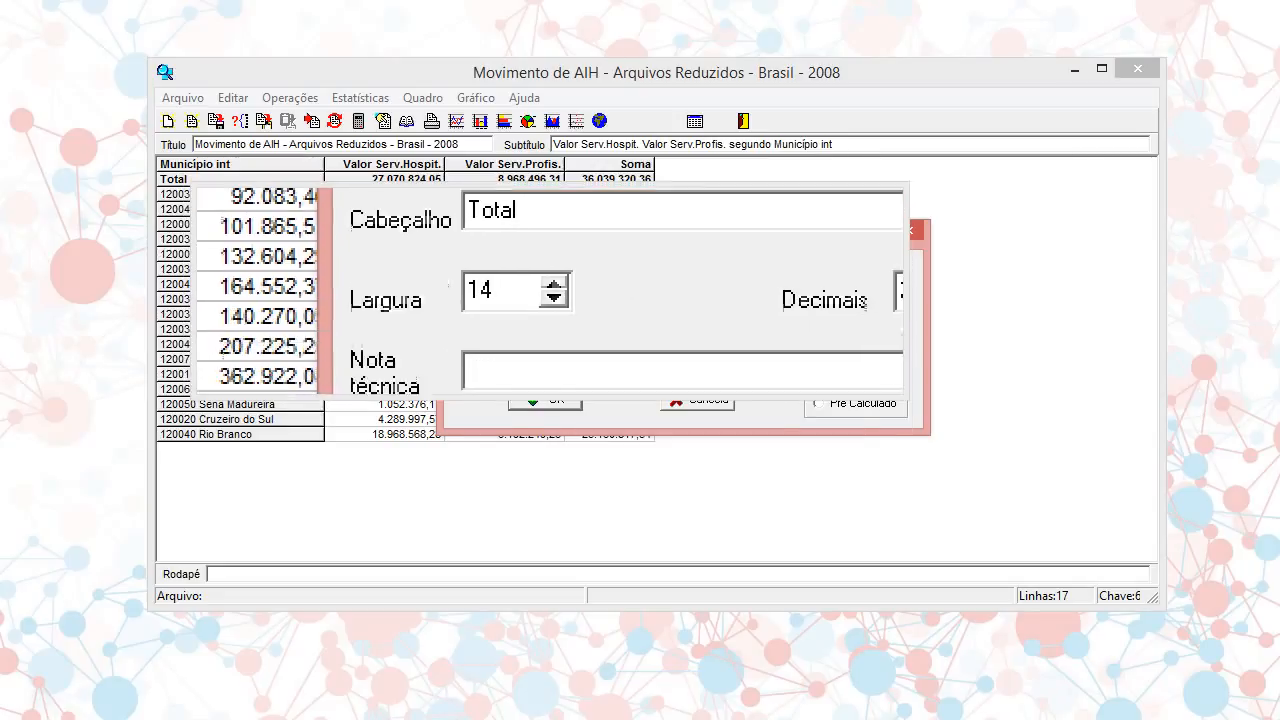
{"action": "left_click", "coordinate": [547, 397]}
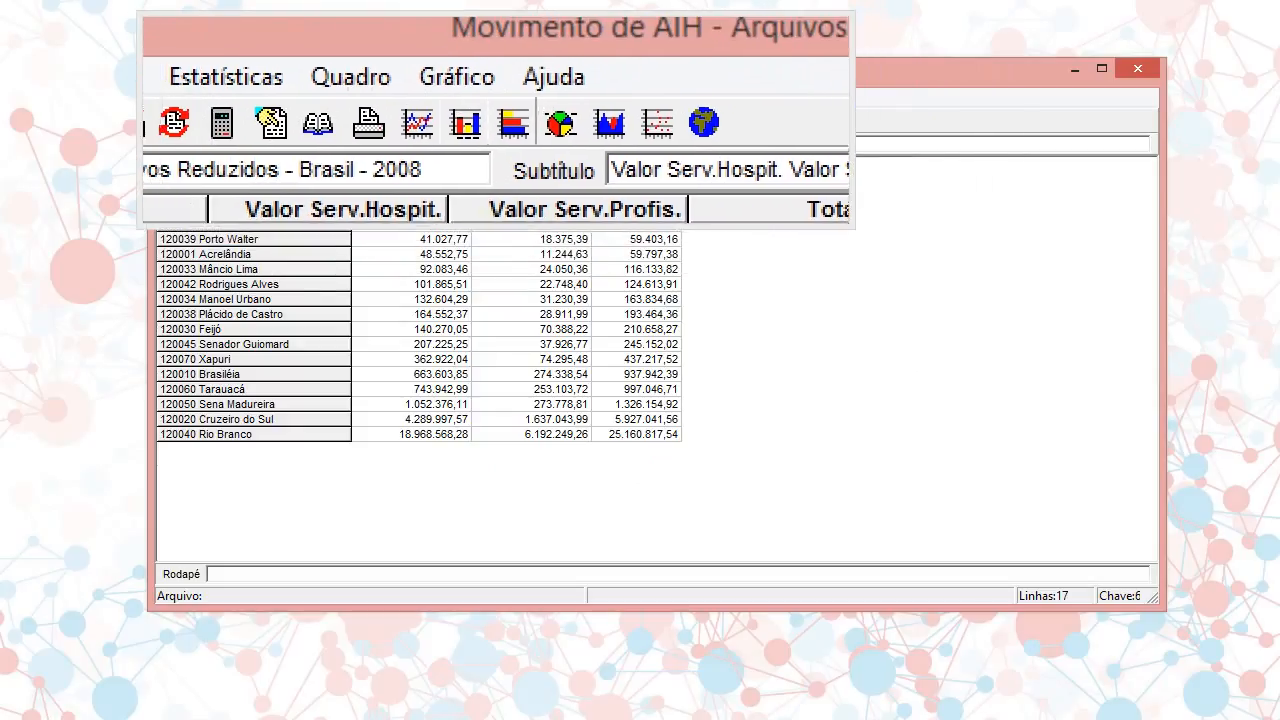
Rename the Total column's title as Valor Total using the column header command
{"action": "left_click", "coordinate": [430, 100]}
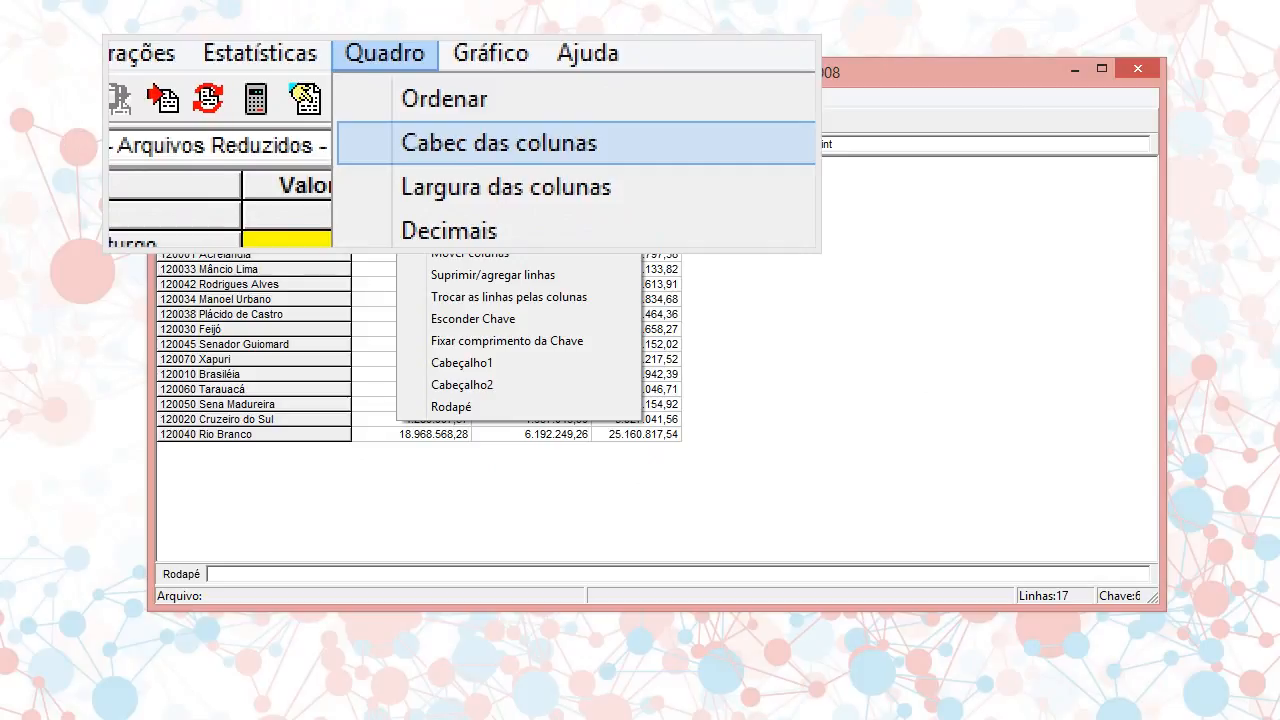
{"action": "left_click", "coordinate": [460, 142]}
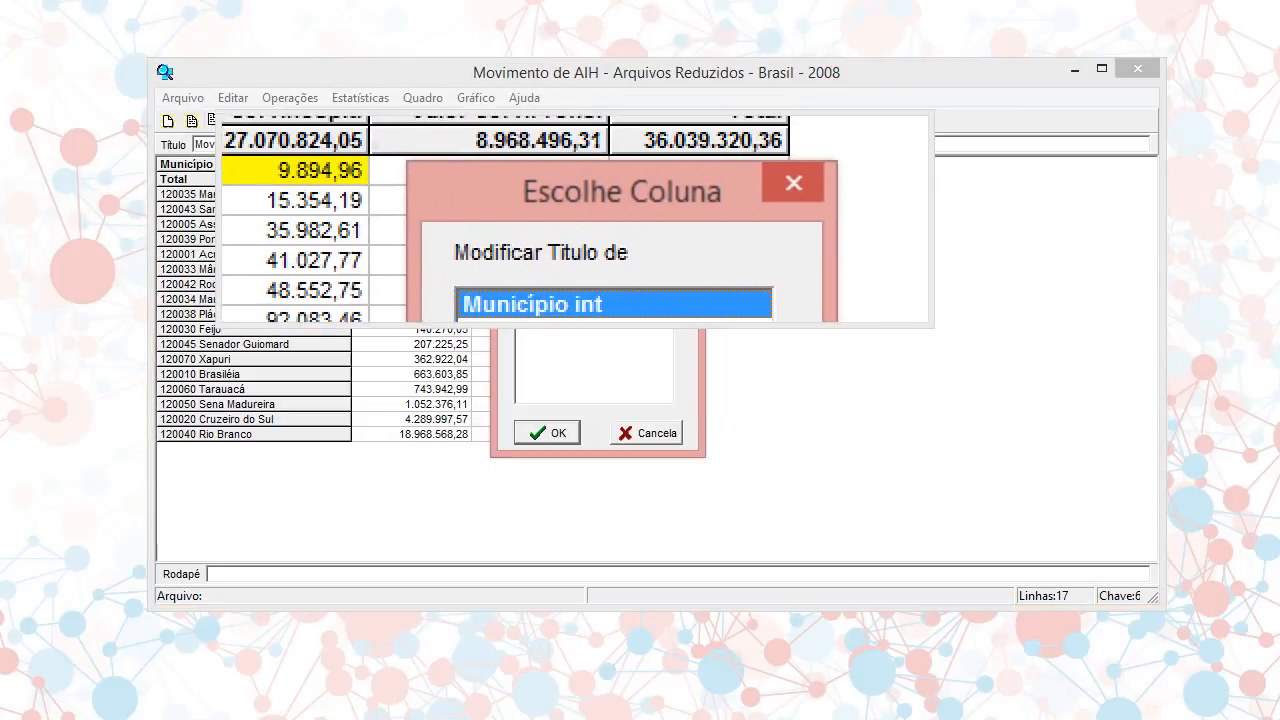
{"action": "left_click_drag", "start_coordinate": [576, 217], "coordinate": [606, 192]}
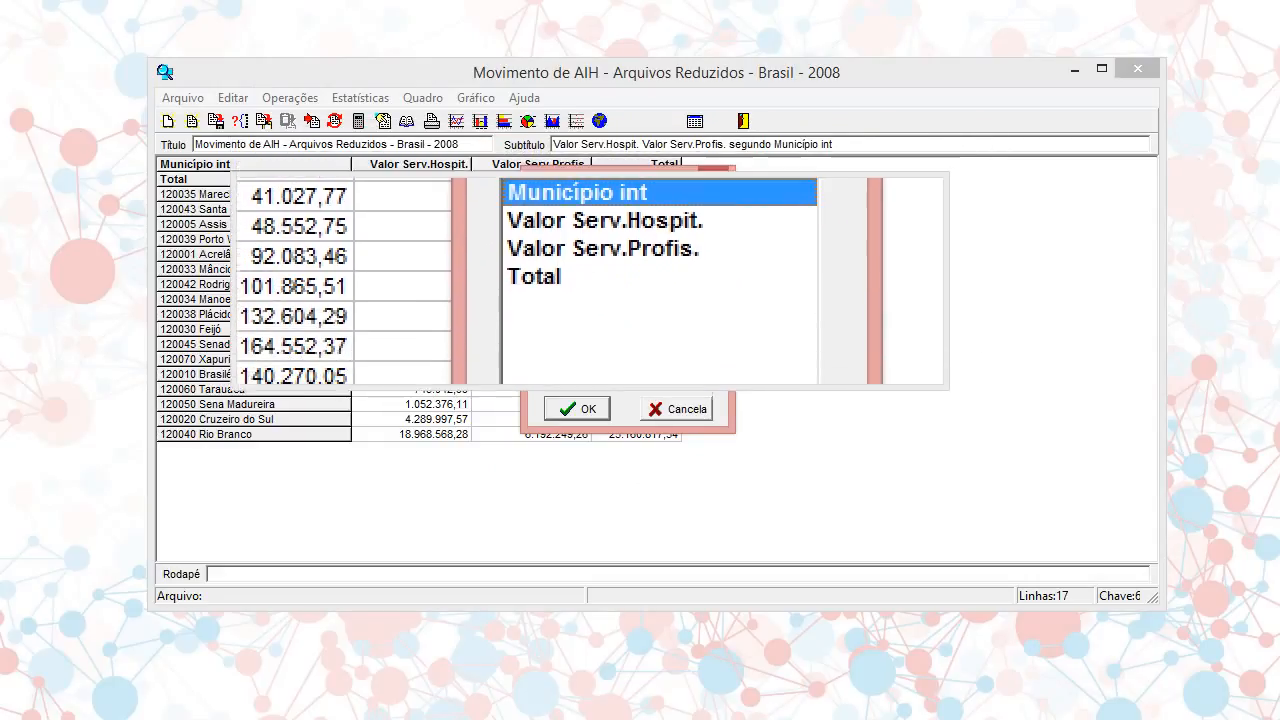
{"action": "left_click", "coordinate": [590, 282]}
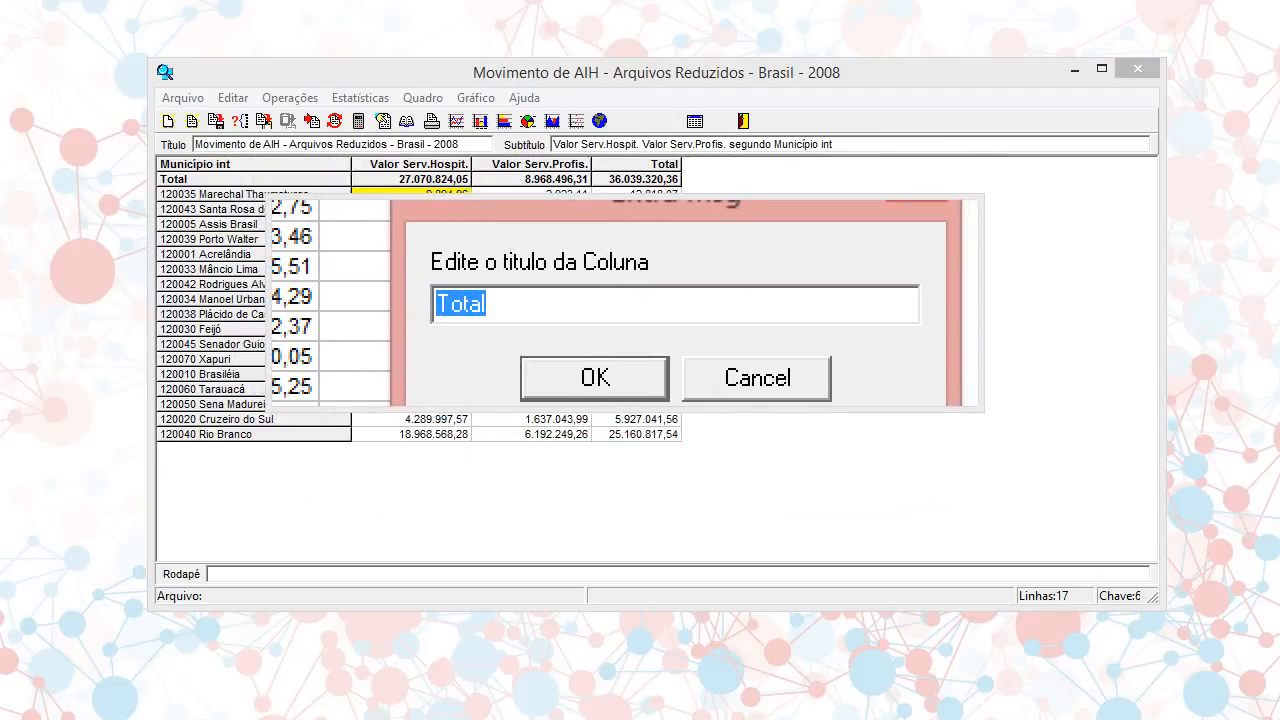
{"action": "type", "text": "Valor Total"}
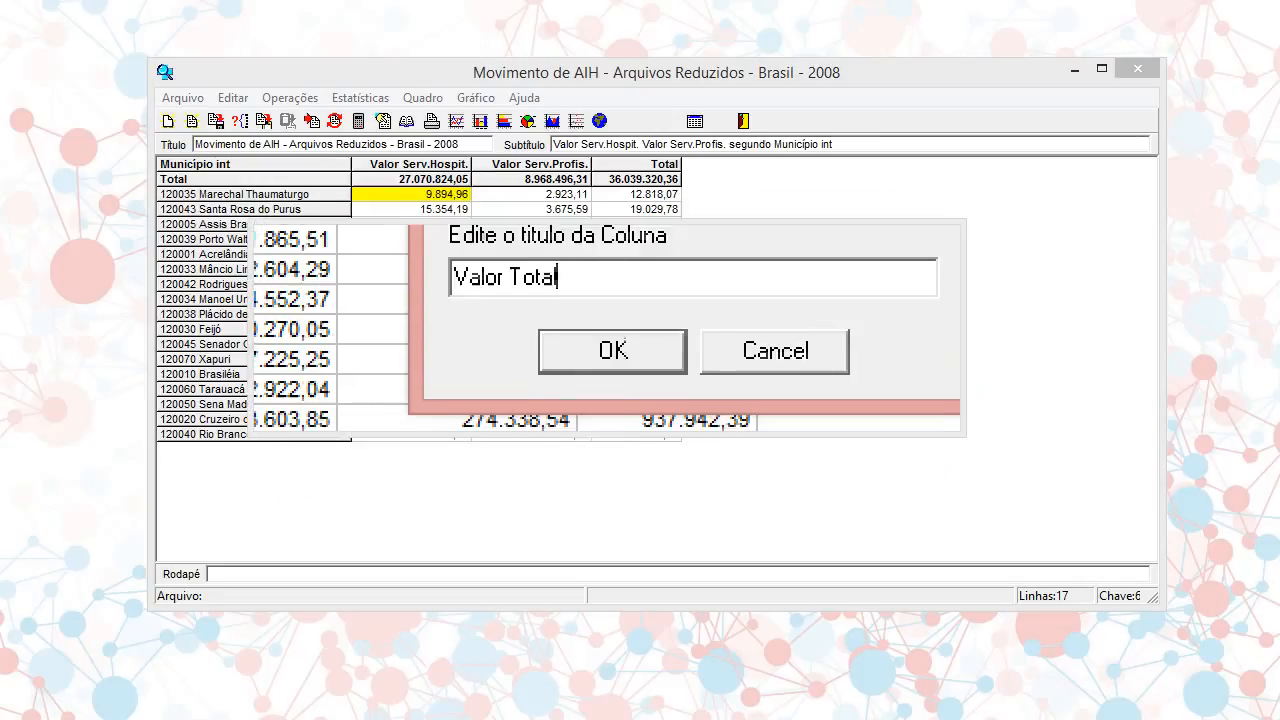
{"action": "key", "text": "Return"}
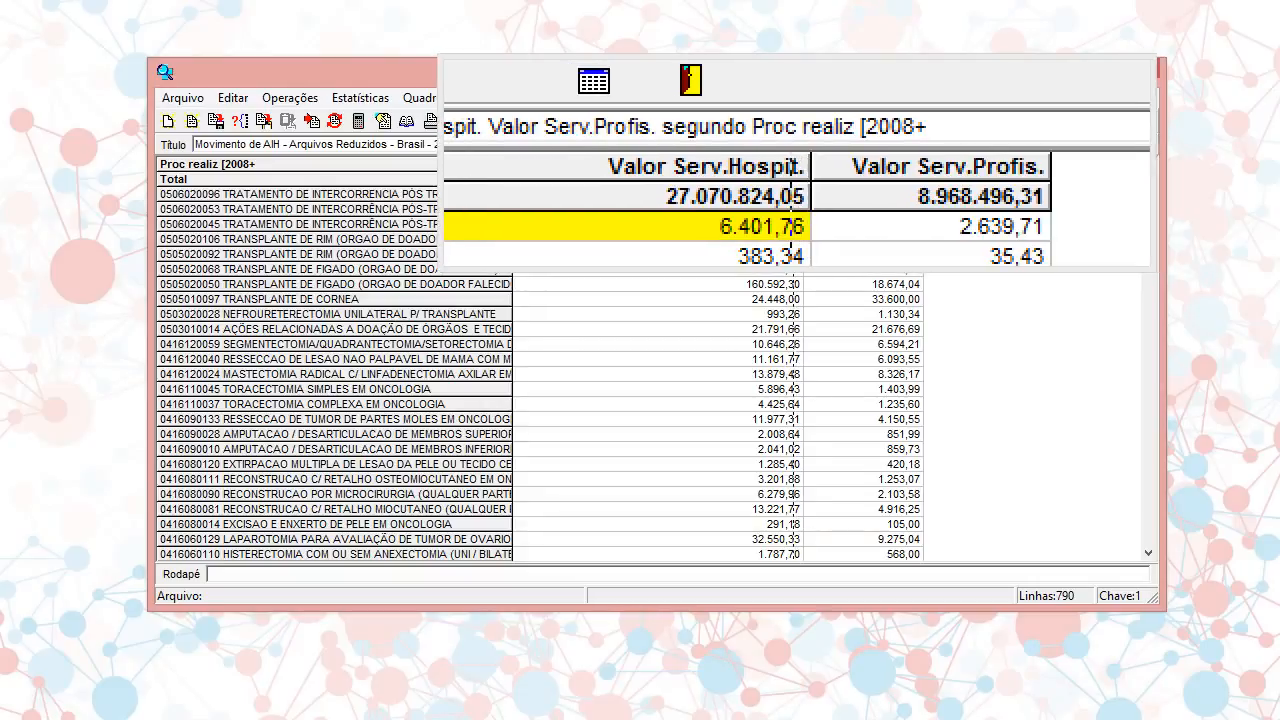
Narrow the Valor Serv.Hospit. column and set the width of the Proc realiz [2008+ column to 80 in its attributes
{"action": "left_click_drag", "start_coordinate": [769, 165], "coordinate": [664, 167]}
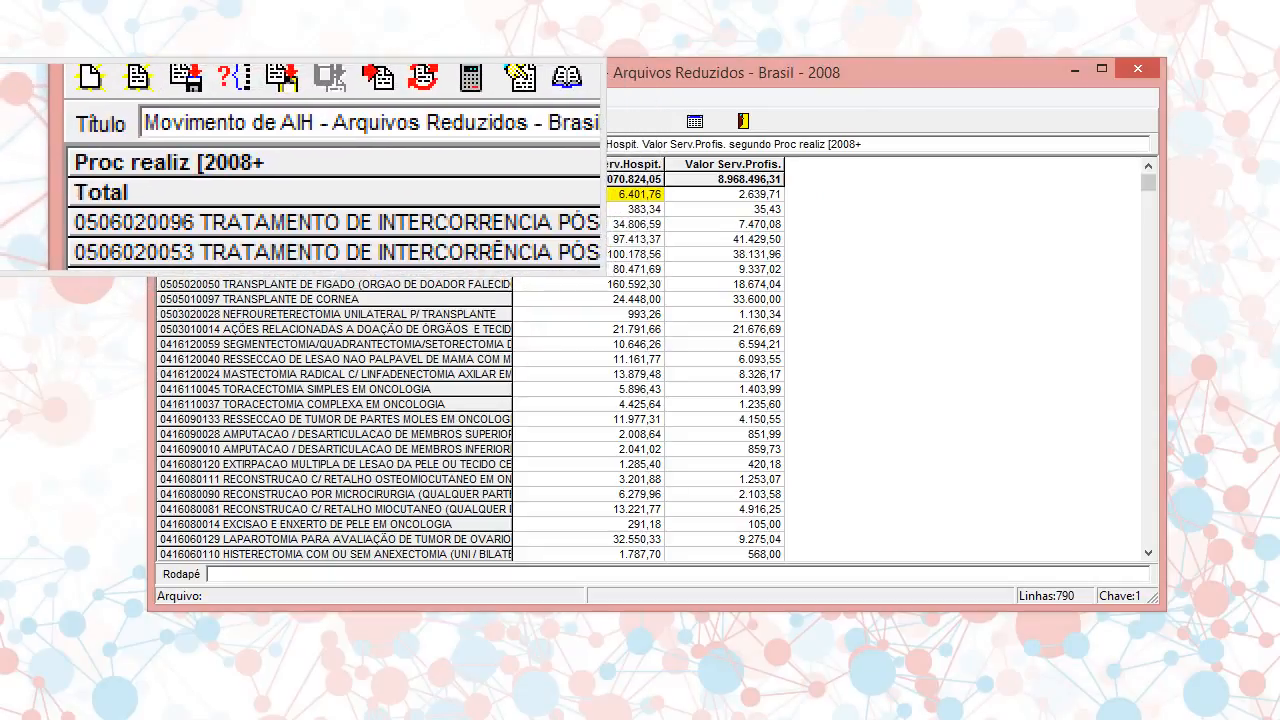
{"action": "double_click", "coordinate": [246, 165]}
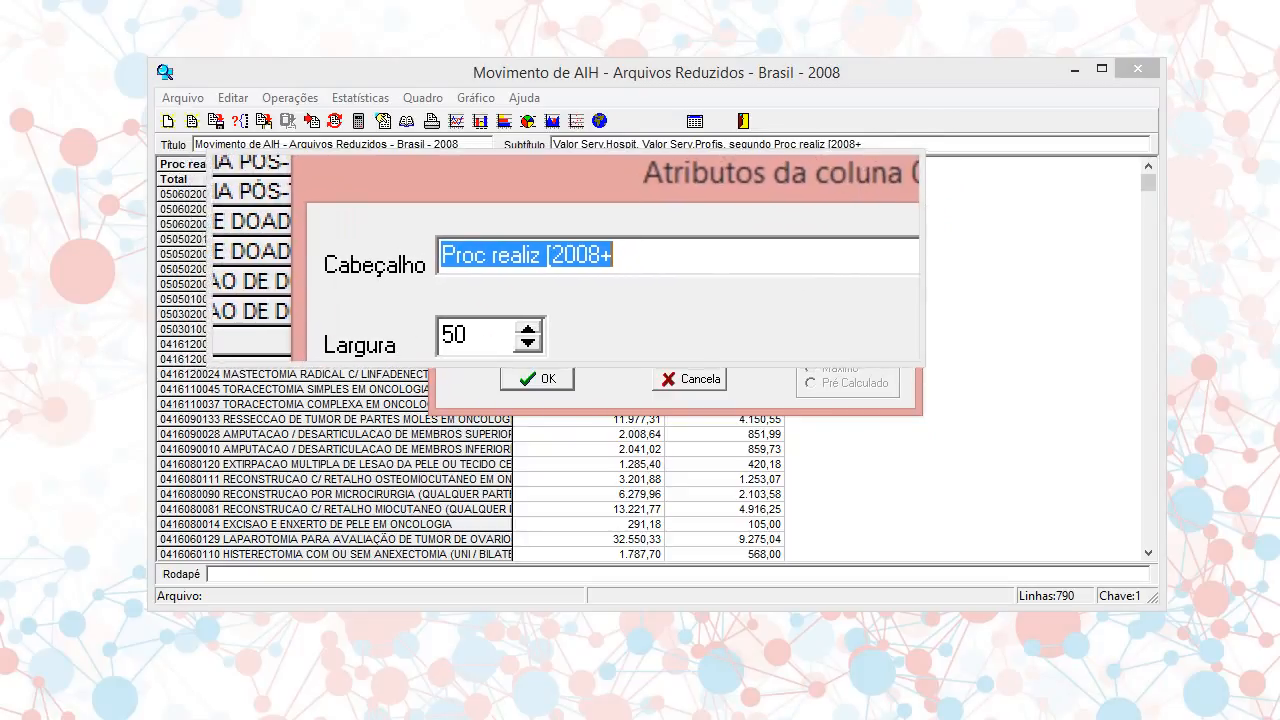
{"action": "key", "text": "Tab"}
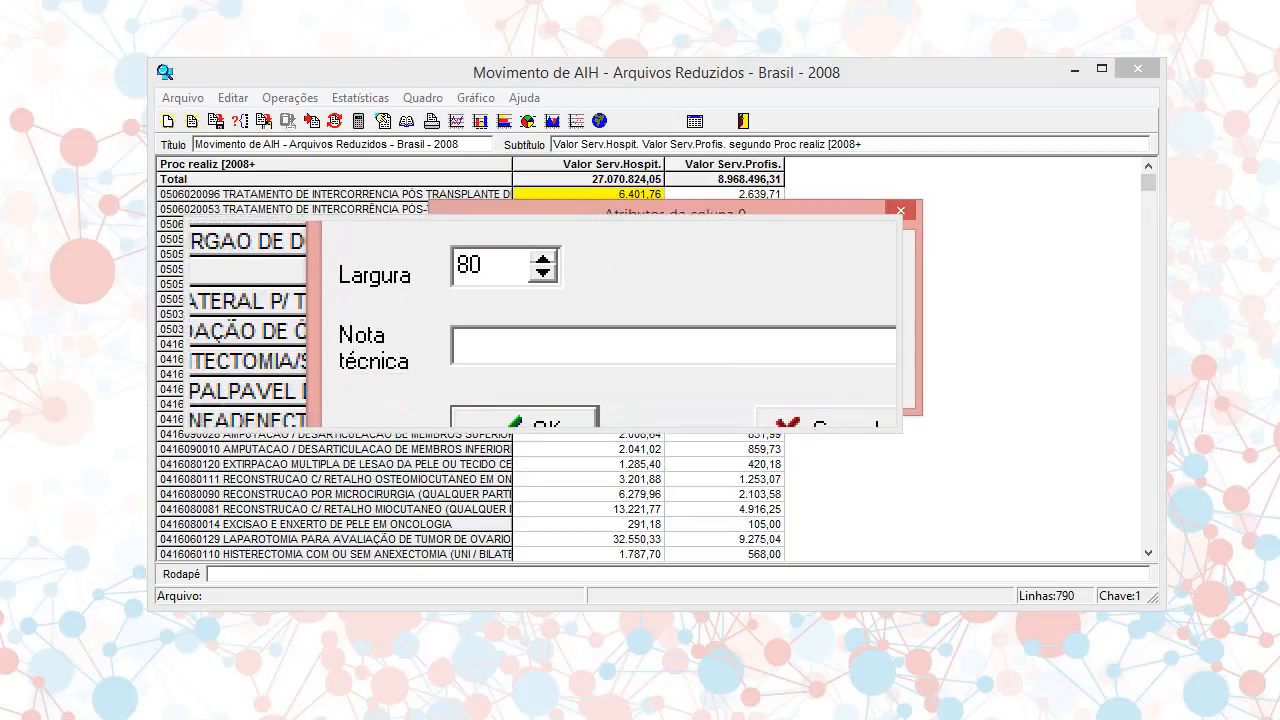
{"action": "left_click", "coordinate": [556, 373]}
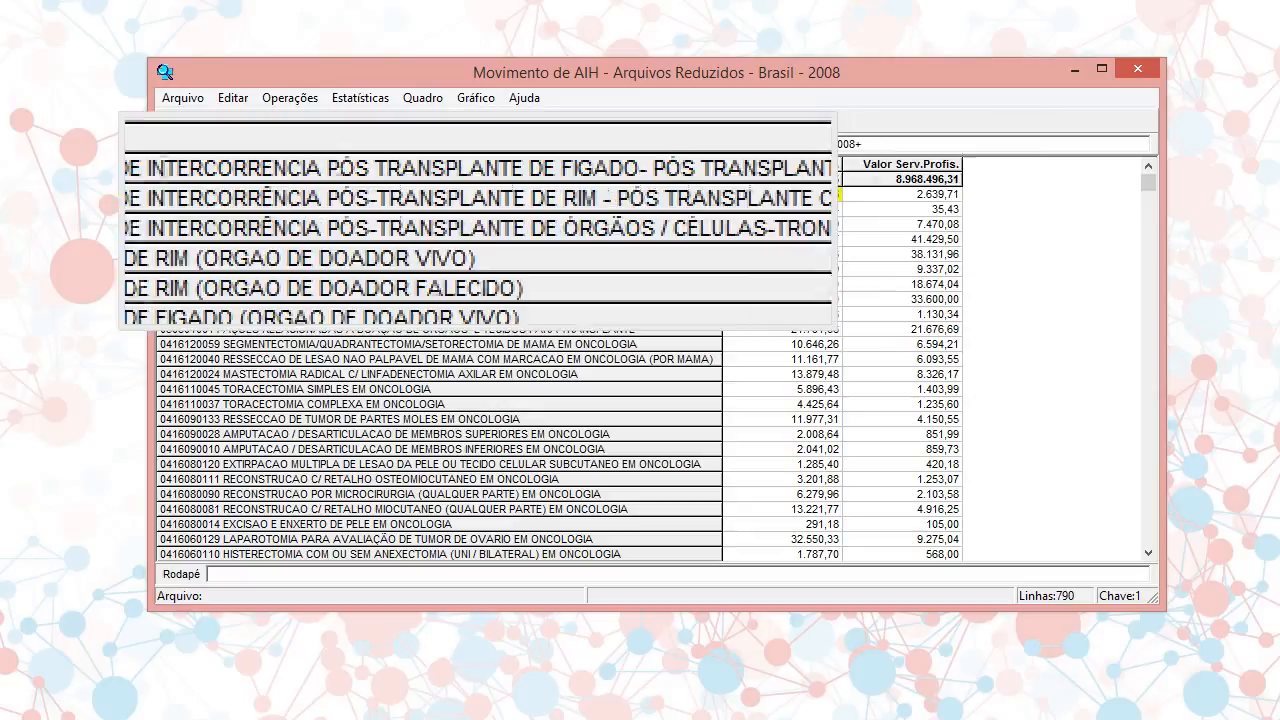
Set the width of the Proc realiz [2008+ column to 100 using the column width command
{"action": "left_click", "coordinate": [418, 98]}
{"action": "left_click", "coordinate": [443, 167]}
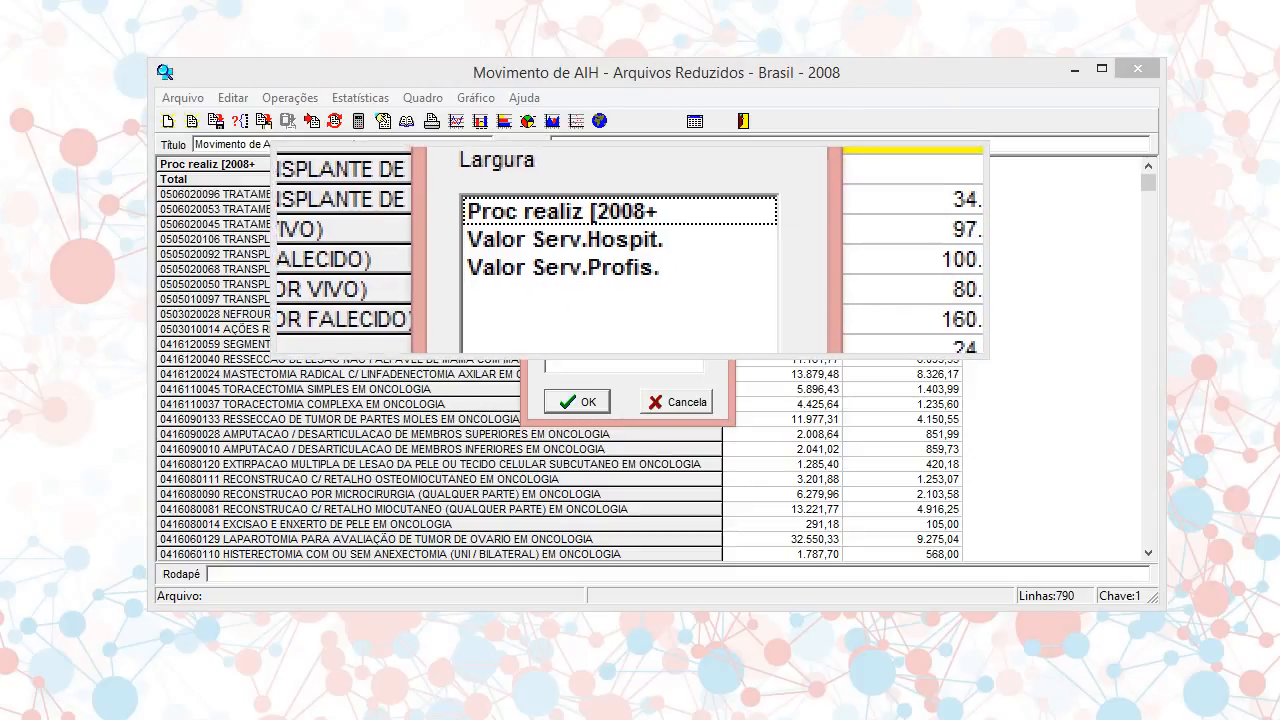
{"action": "left_click", "coordinate": [634, 232]}
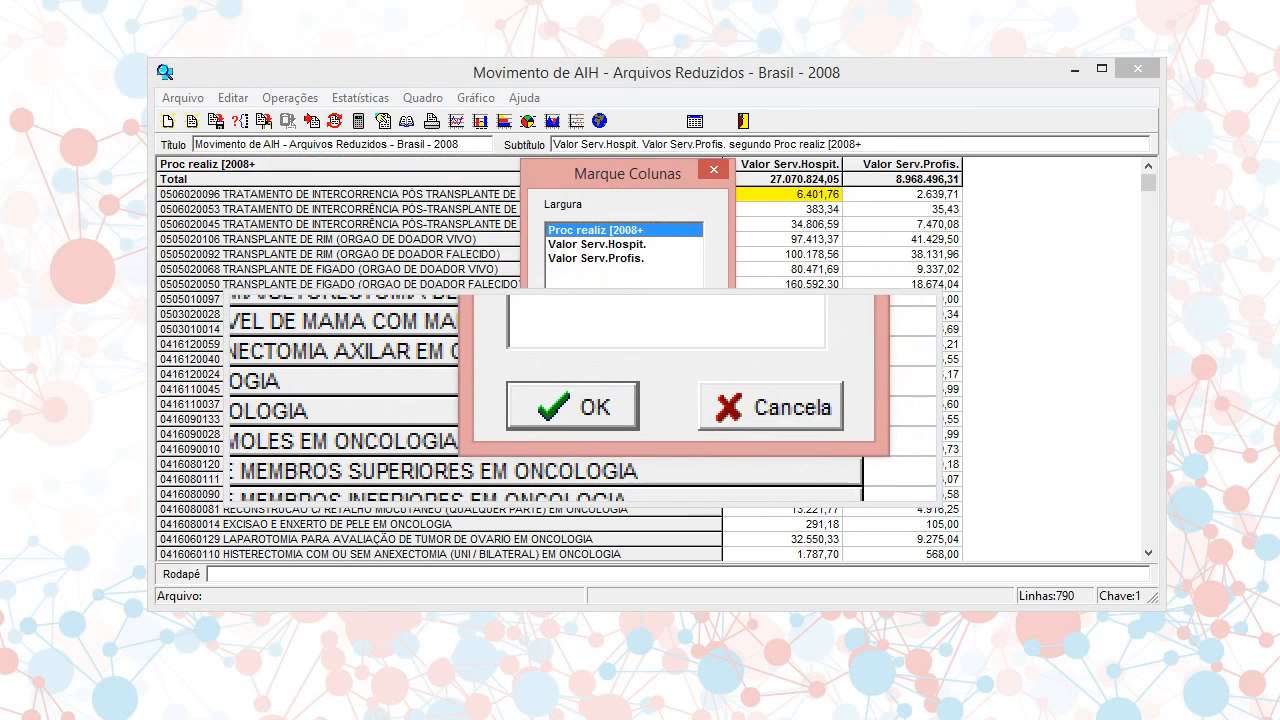
{"action": "left_click", "coordinate": [578, 402]}
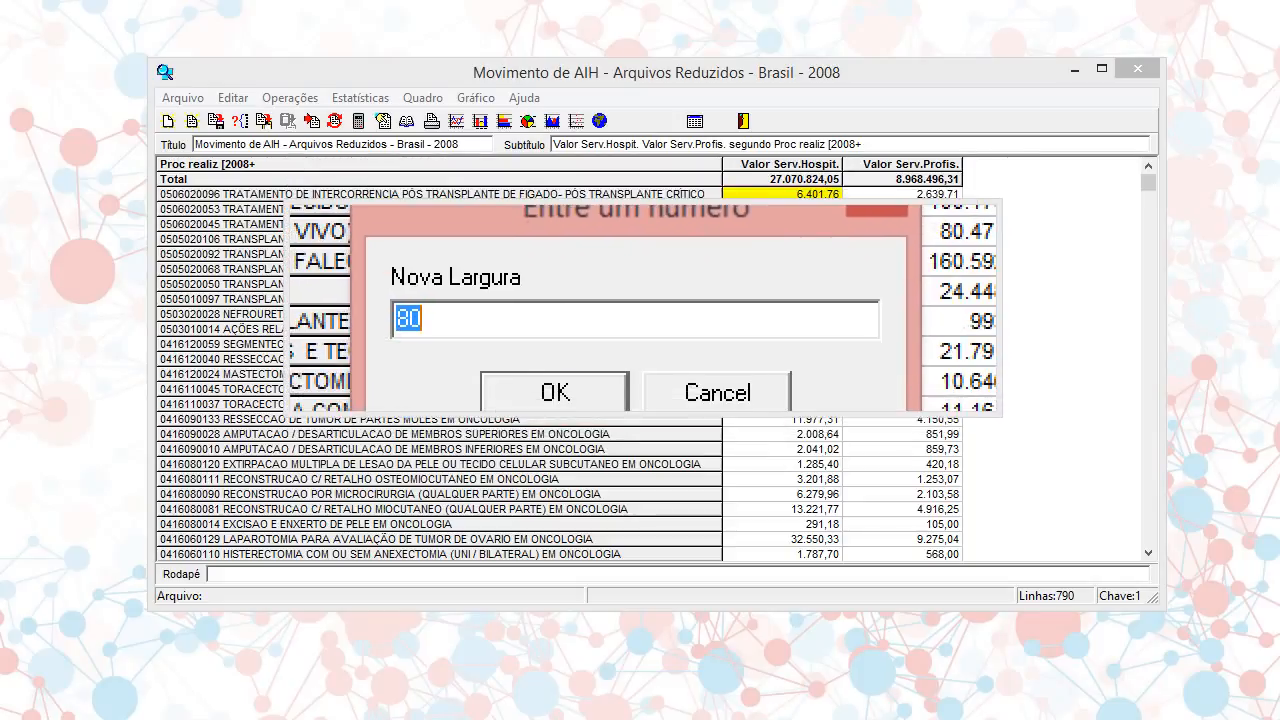
{"action": "type", "text": "100"}
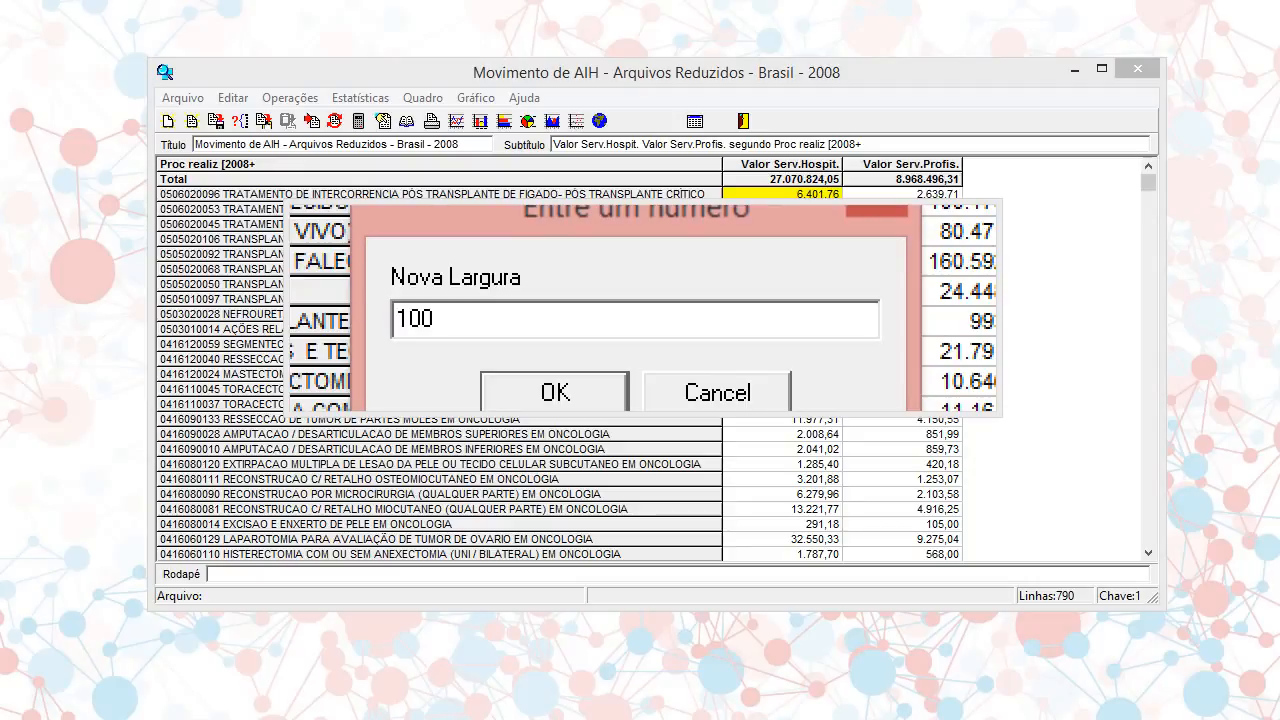
{"action": "key", "text": "Return"}
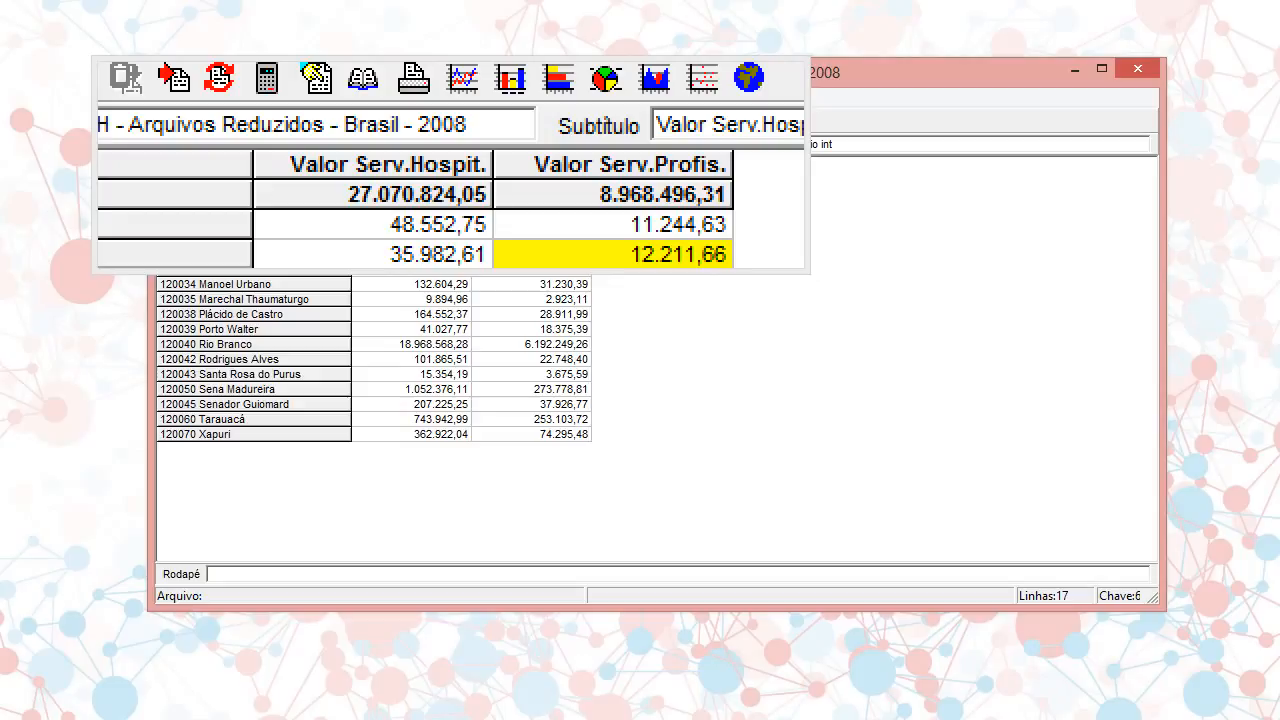
Set the Valor Serv.Hospit. column to 0 decimals in its column attributes
{"action": "left_click", "coordinate": [450, 165]}
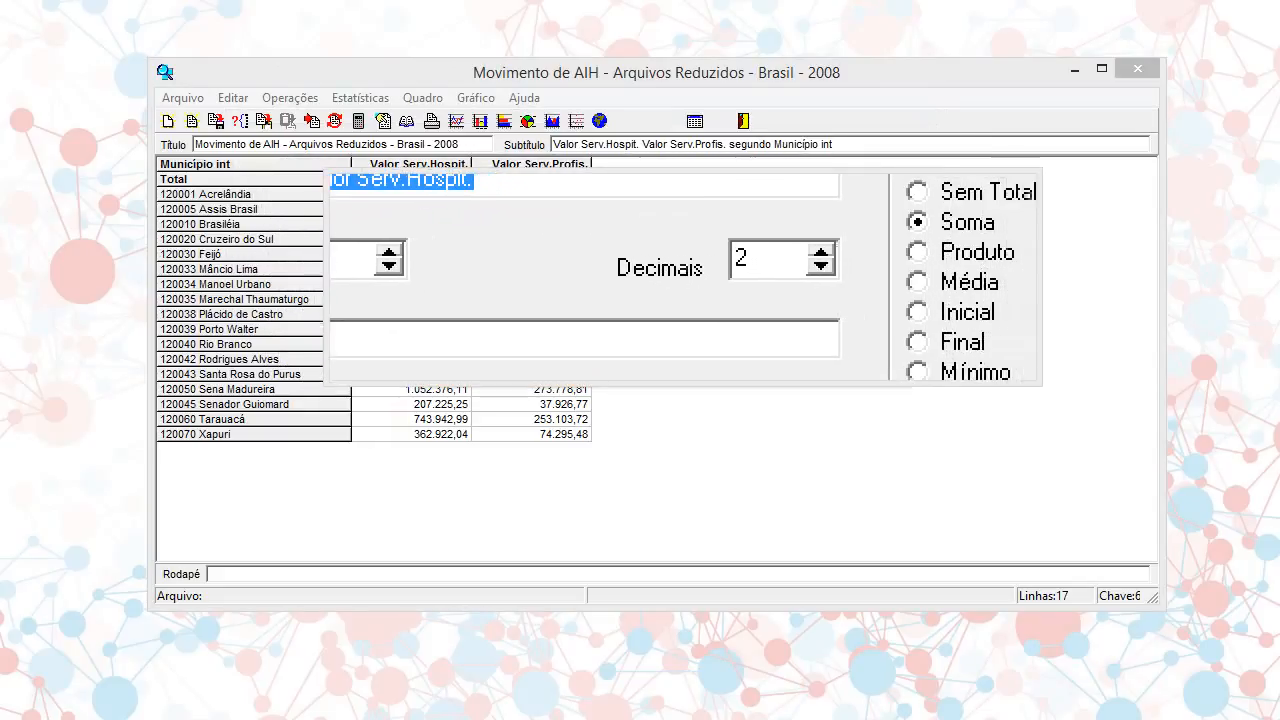
{"action": "left_click", "coordinate": [718, 273]}
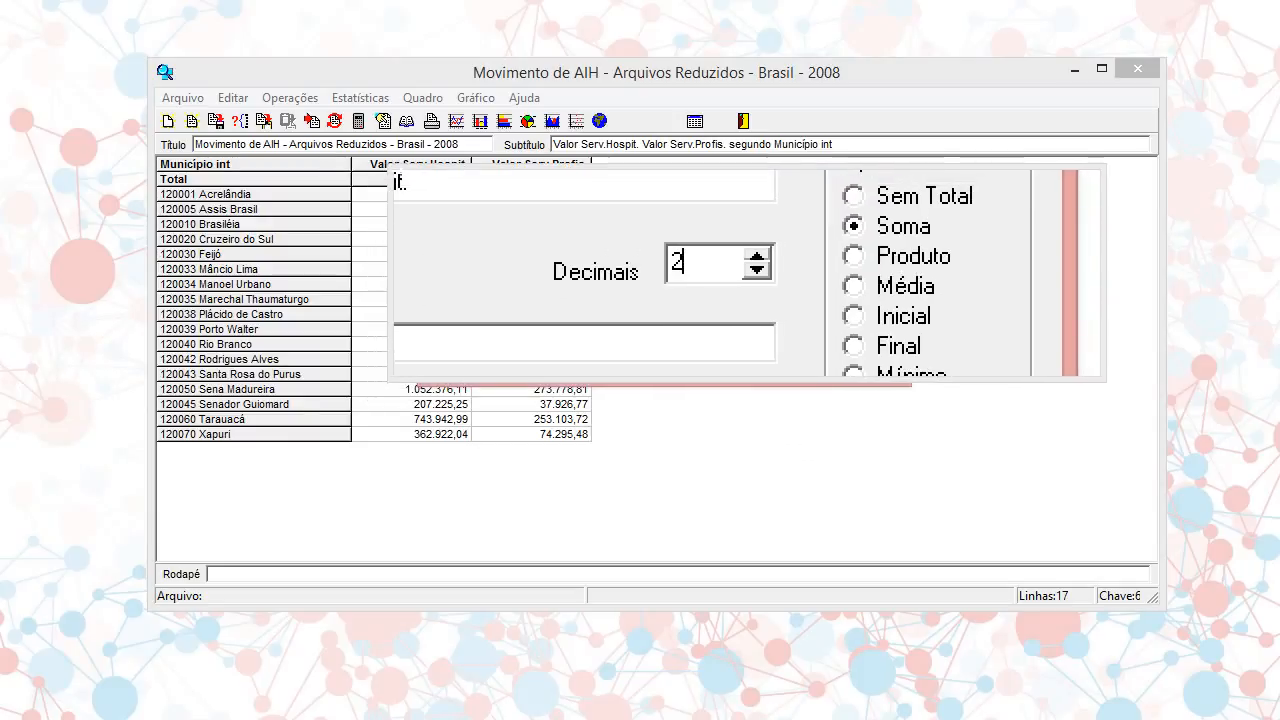
{"action": "left_click", "coordinate": [751, 273]}
{"action": "left_click", "coordinate": [751, 273]}
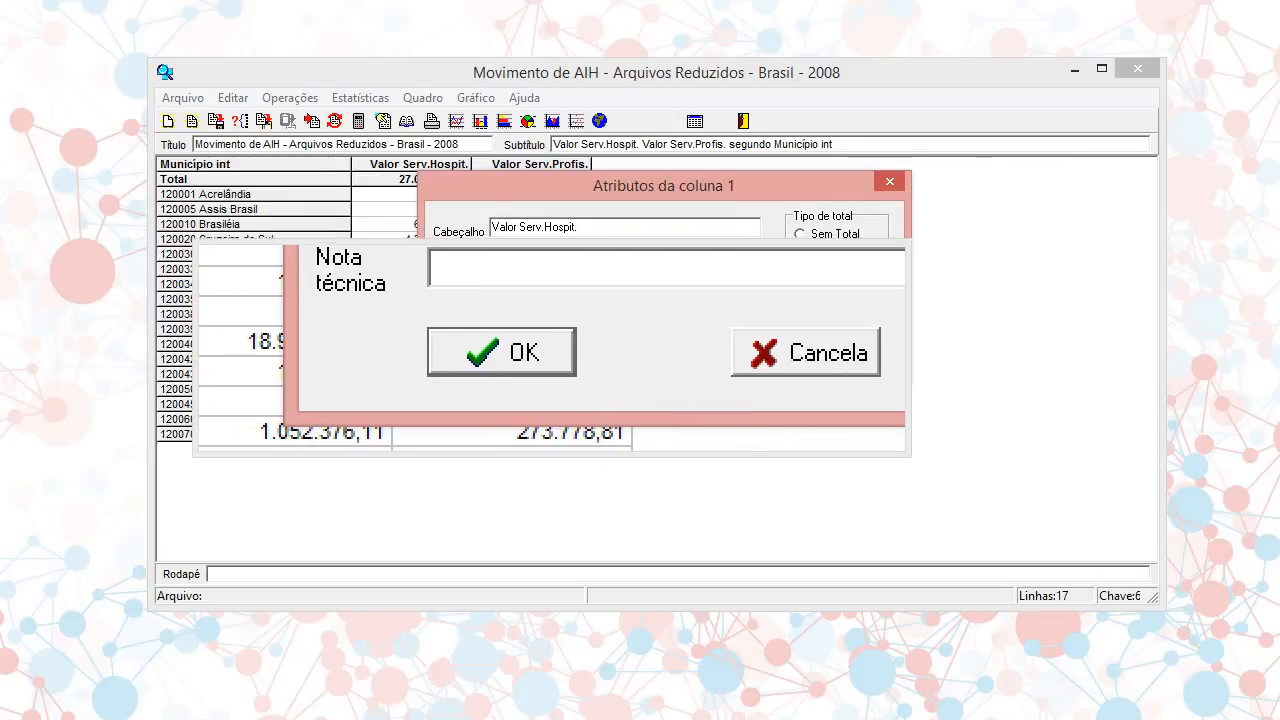
{"action": "left_click", "coordinate": [550, 349]}
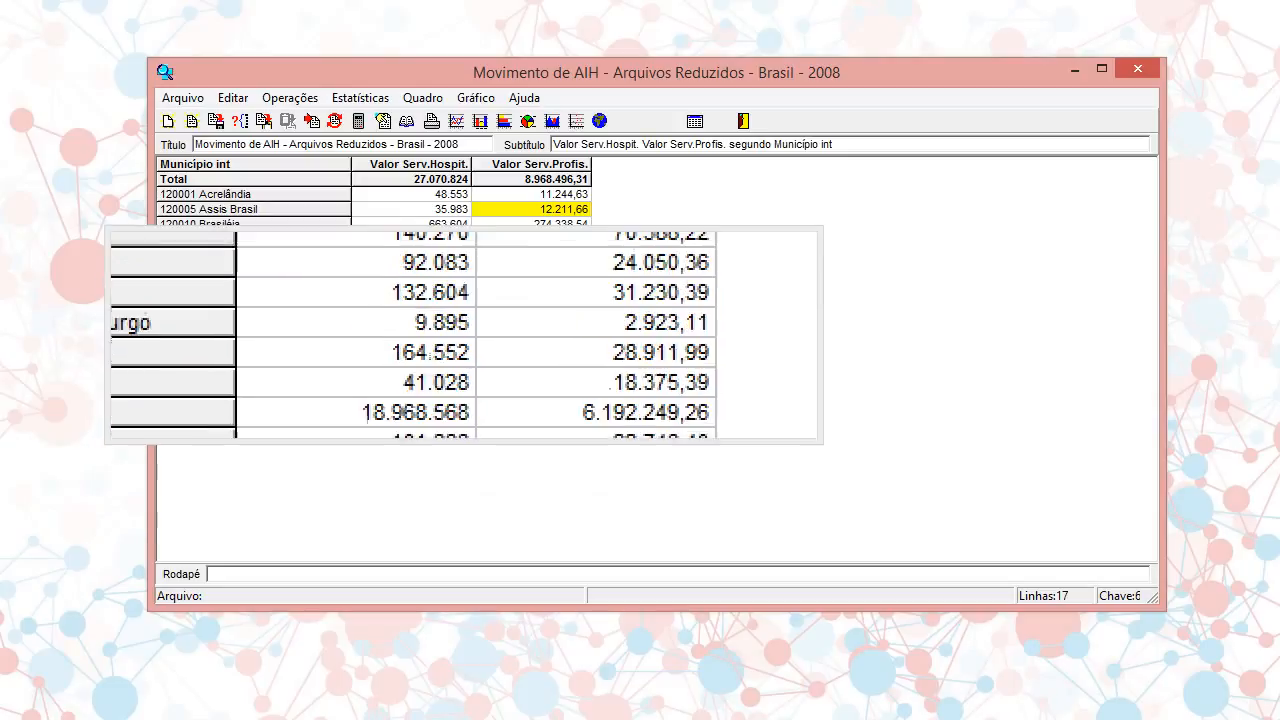
Set the Valor Serv.Hospit. column to 2 decimals using the table's decimals command
{"action": "left_click", "coordinate": [440, 103]}
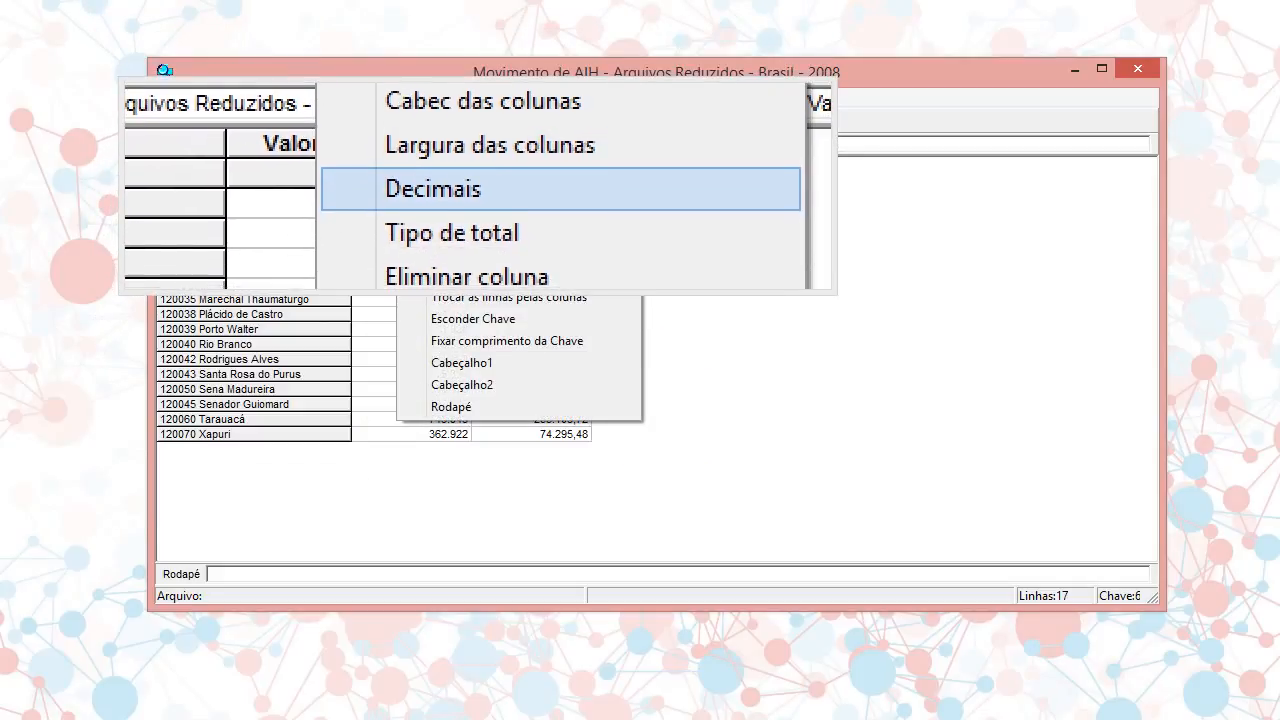
{"action": "left_click", "coordinate": [477, 188]}
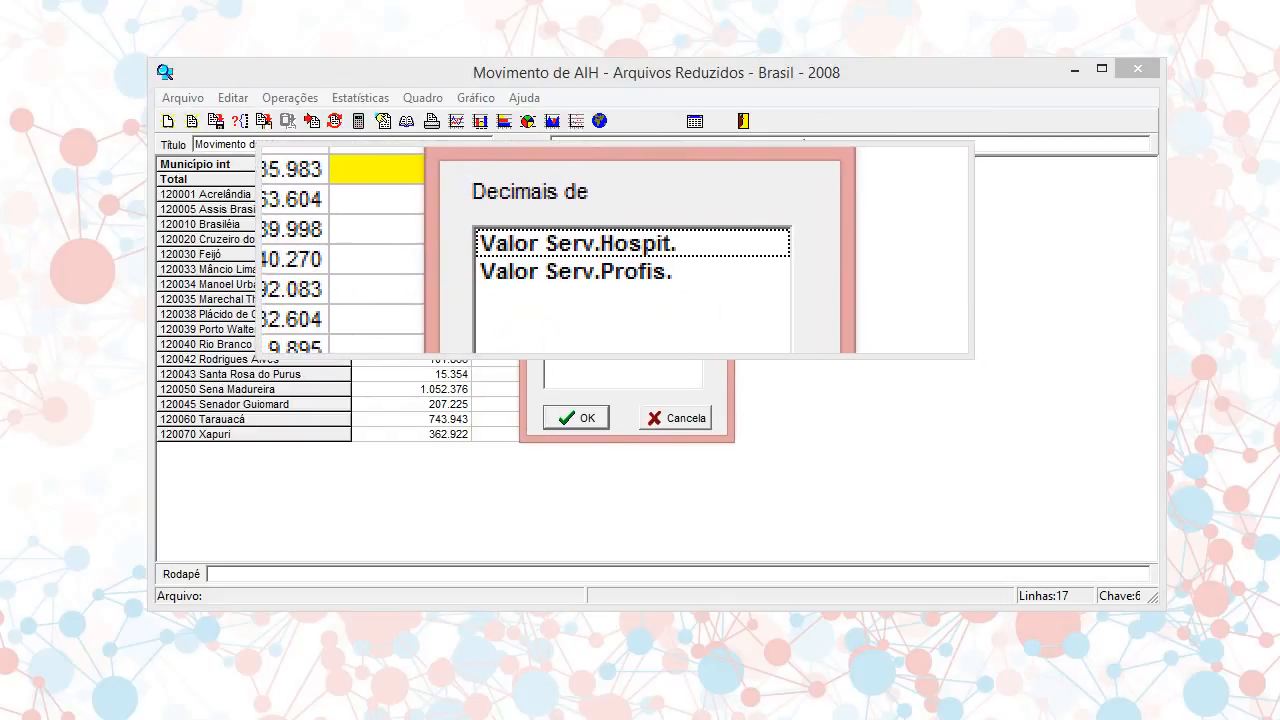
{"action": "left_click", "coordinate": [614, 249]}
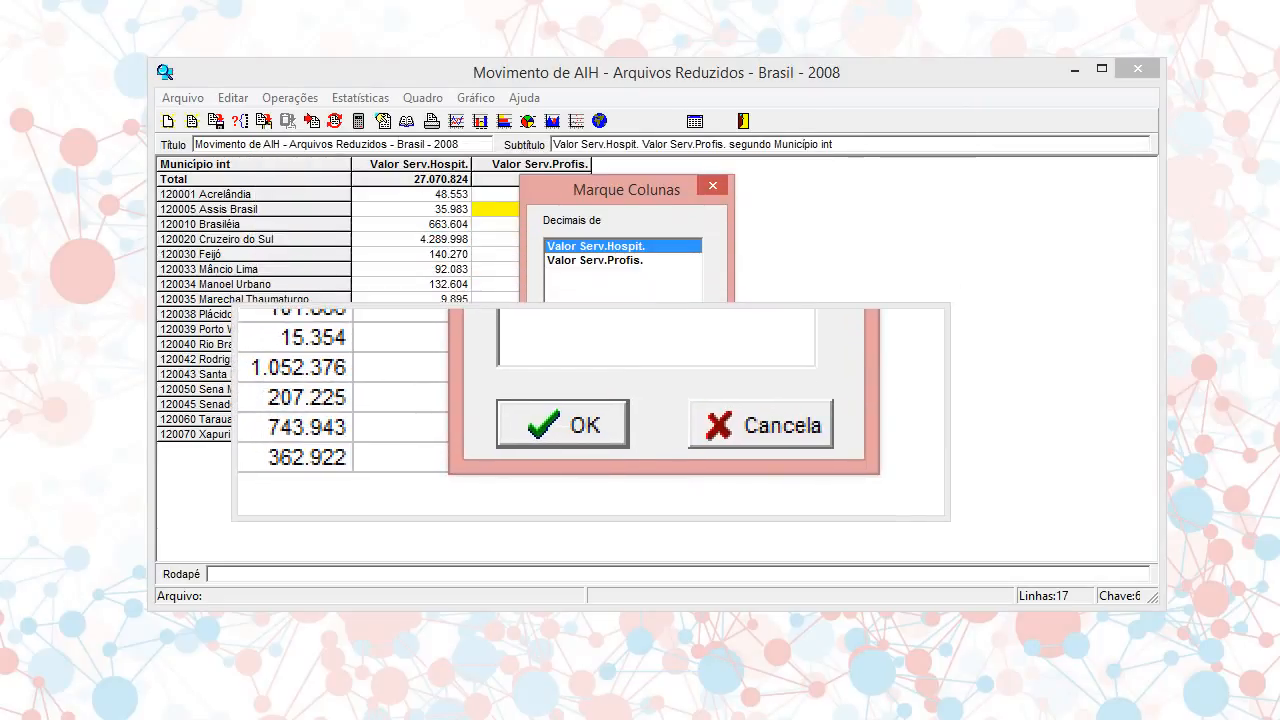
{"action": "left_click", "coordinate": [588, 415]}
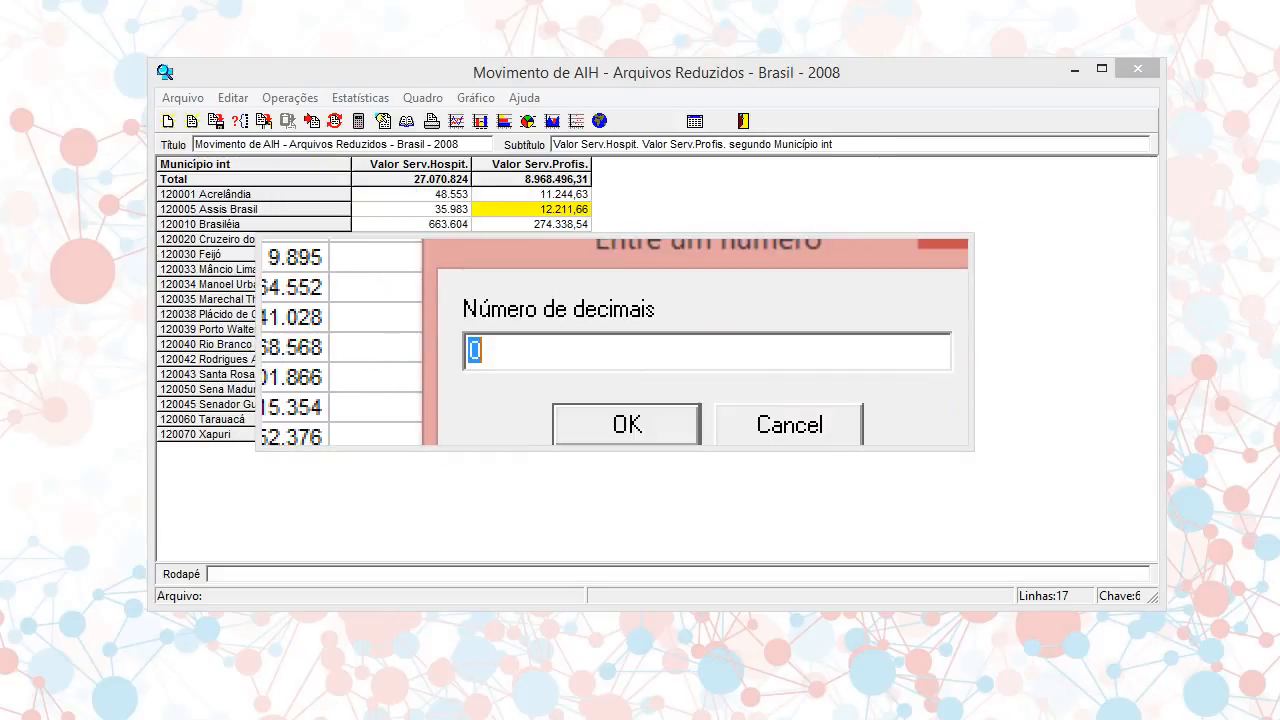
{"action": "type", "text": "2"}
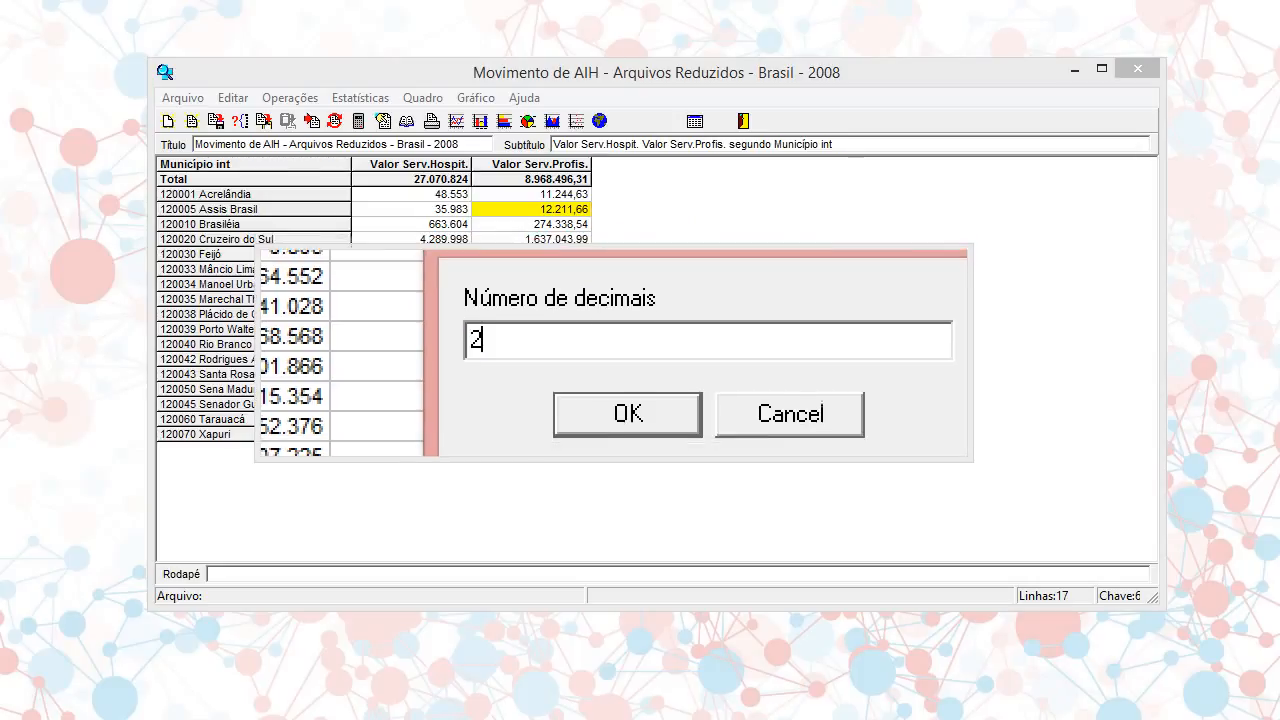
{"action": "left_click", "coordinate": [622, 385]}
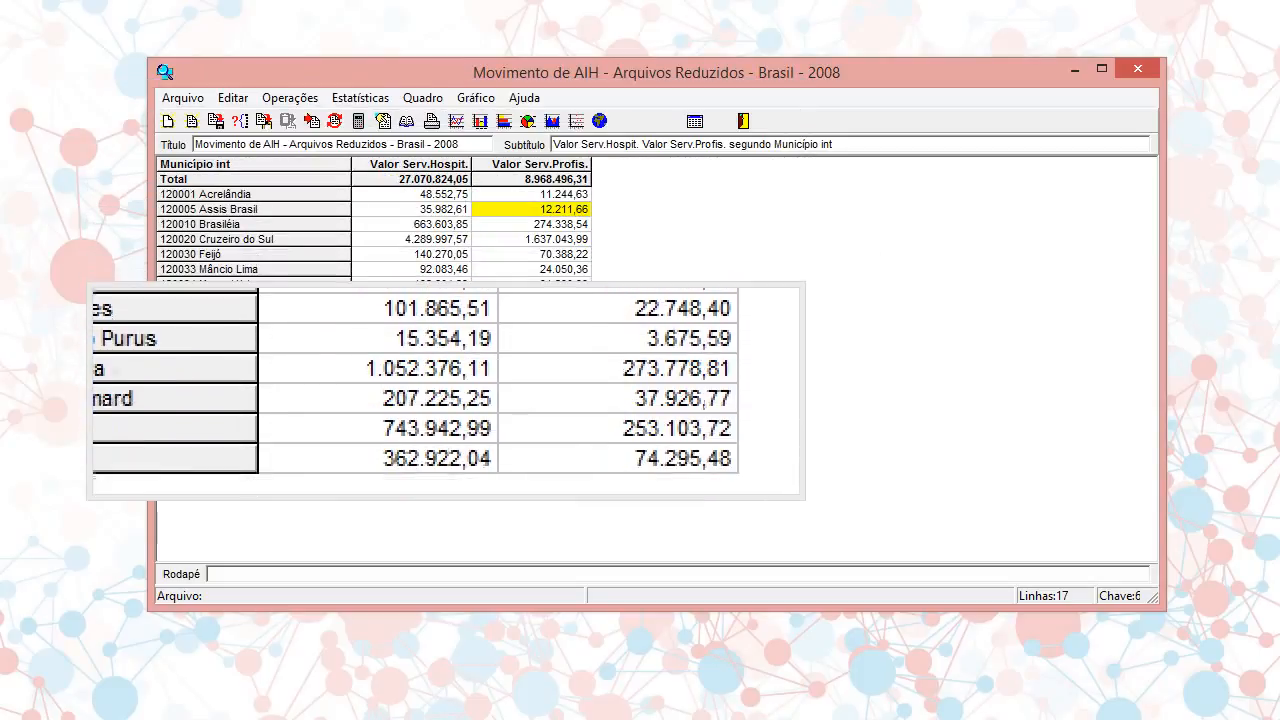
Set the total type of the Valor Serv.Hospit. column to Sem Total using the total type command
{"action": "left_click", "coordinate": [441, 420]}
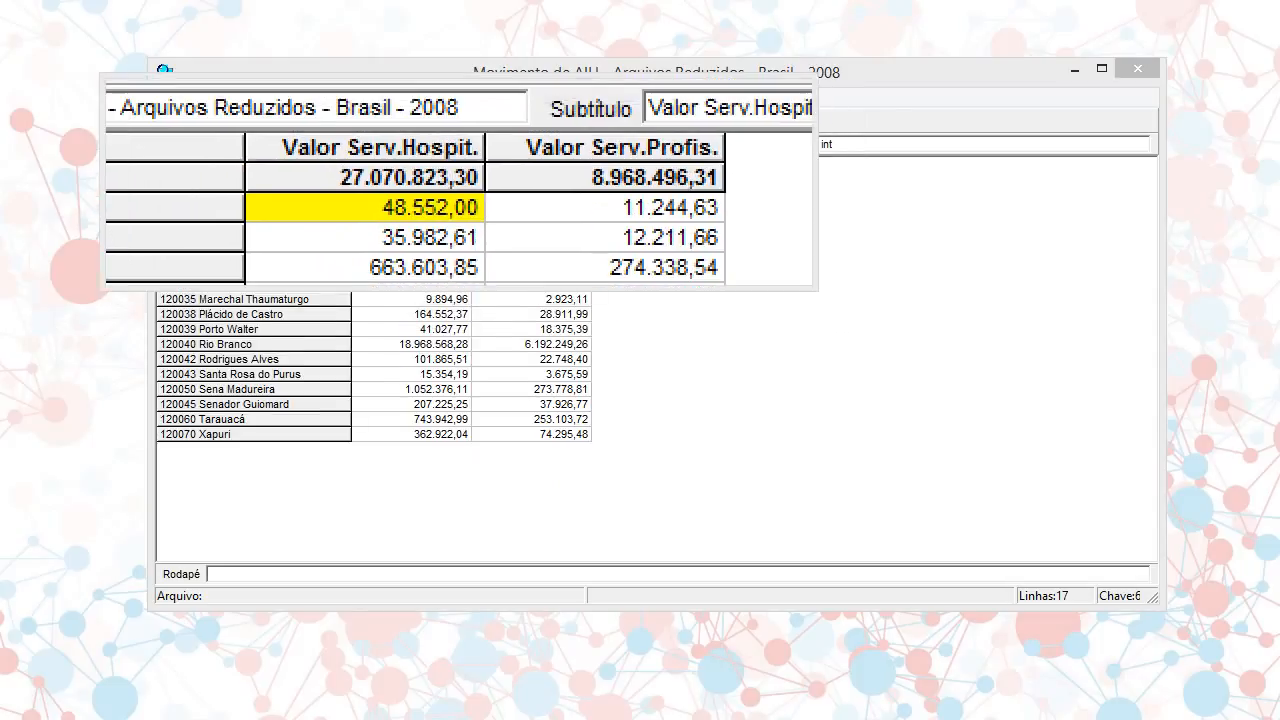
{"action": "left_click", "coordinate": [429, 97]}
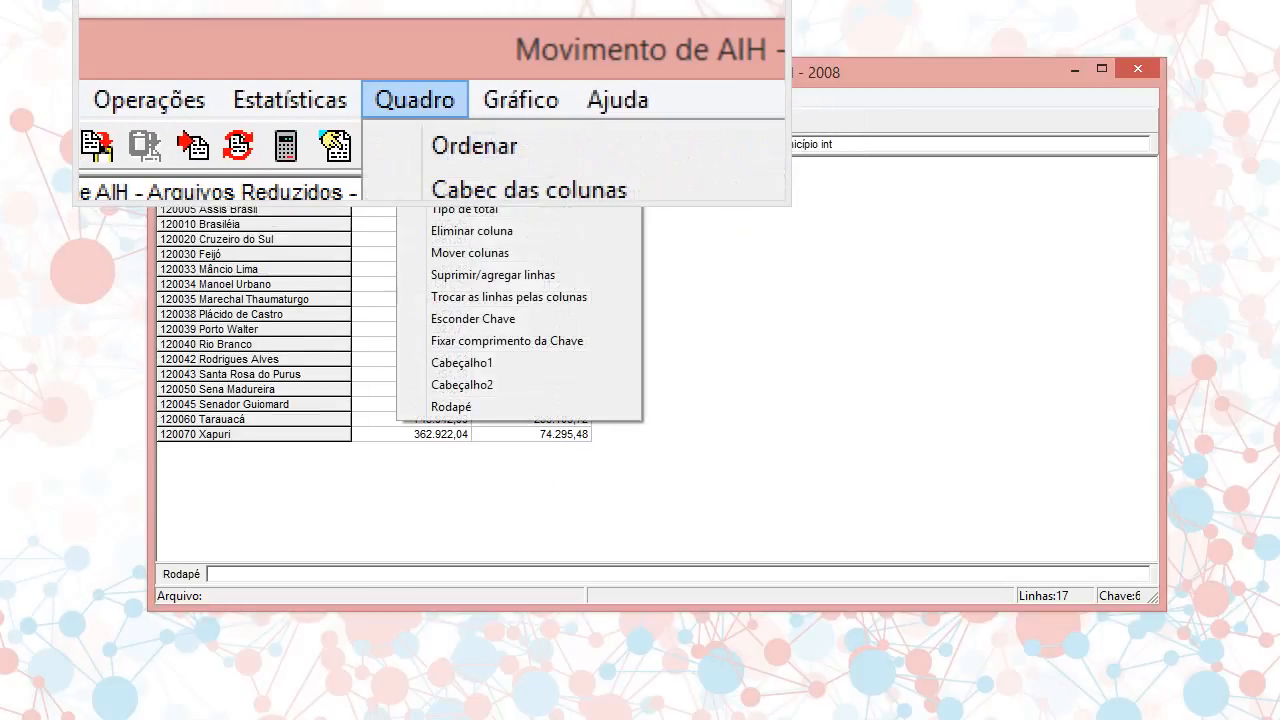
{"action": "left_click", "coordinate": [460, 163]}
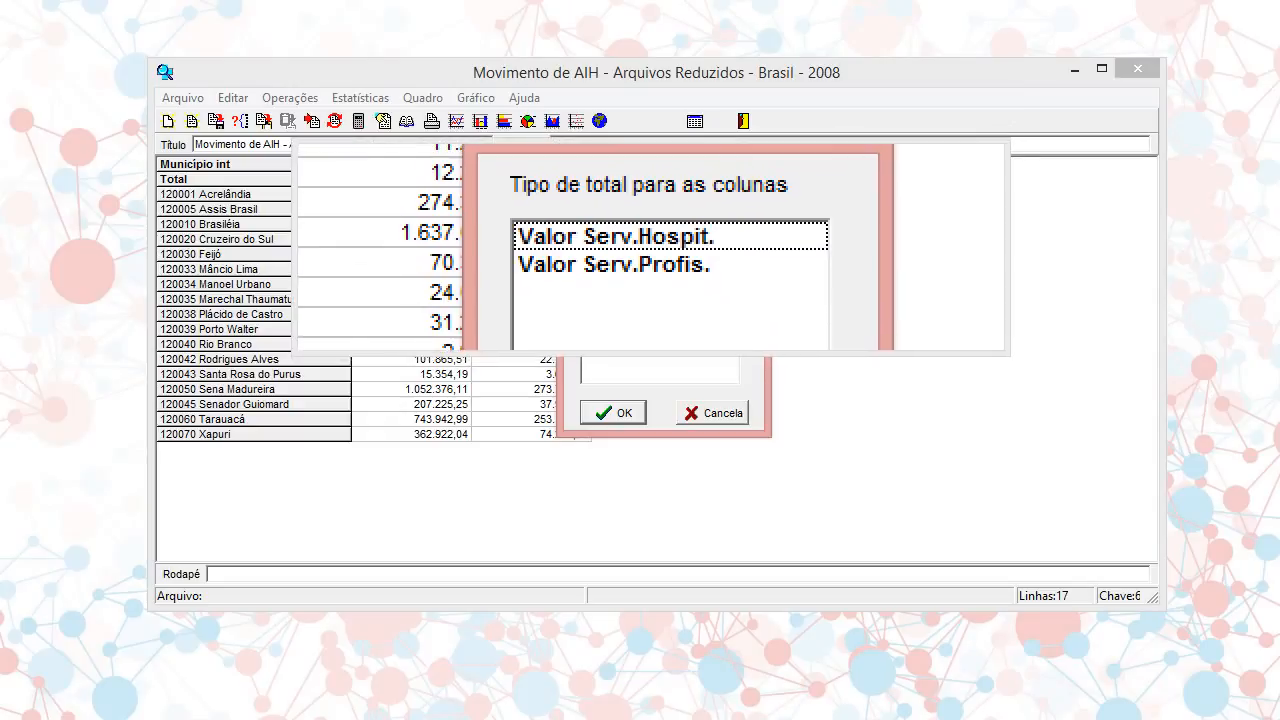
{"action": "left_click", "coordinate": [648, 243]}
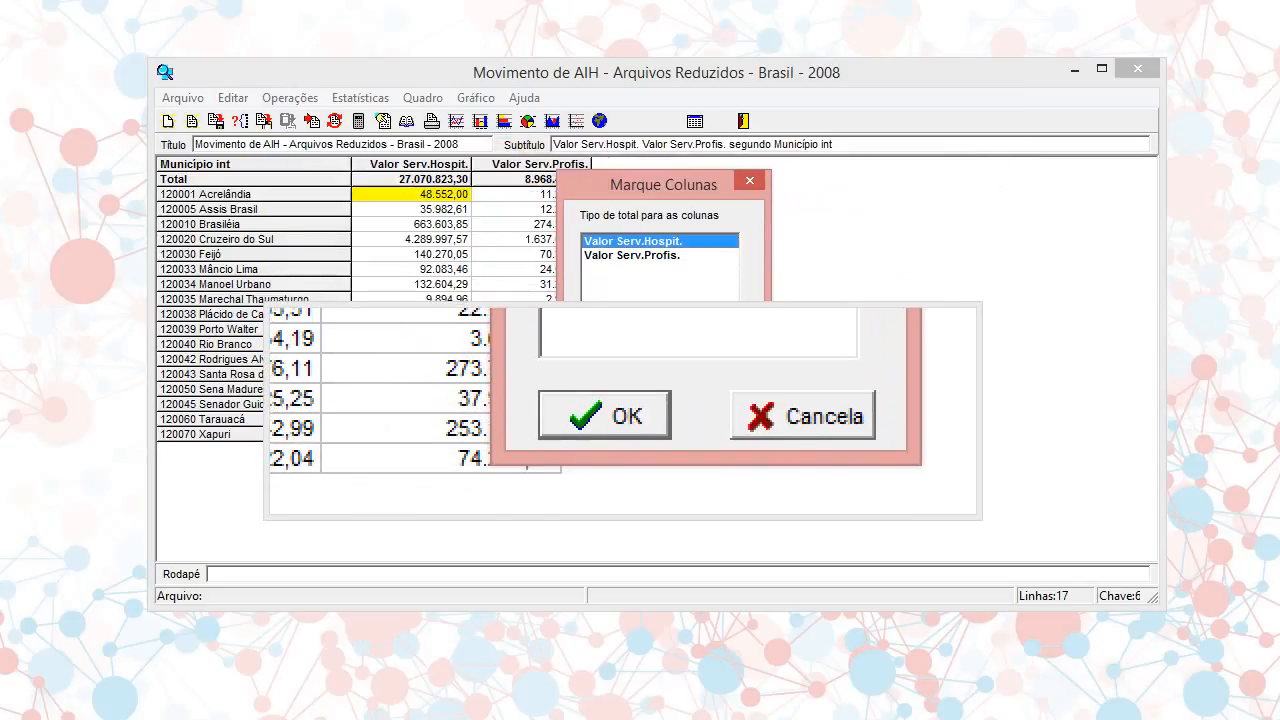
{"action": "left_click", "coordinate": [610, 412]}
{"action": "left_click_drag", "start_coordinate": [679, 262], "coordinate": [562, 170]}
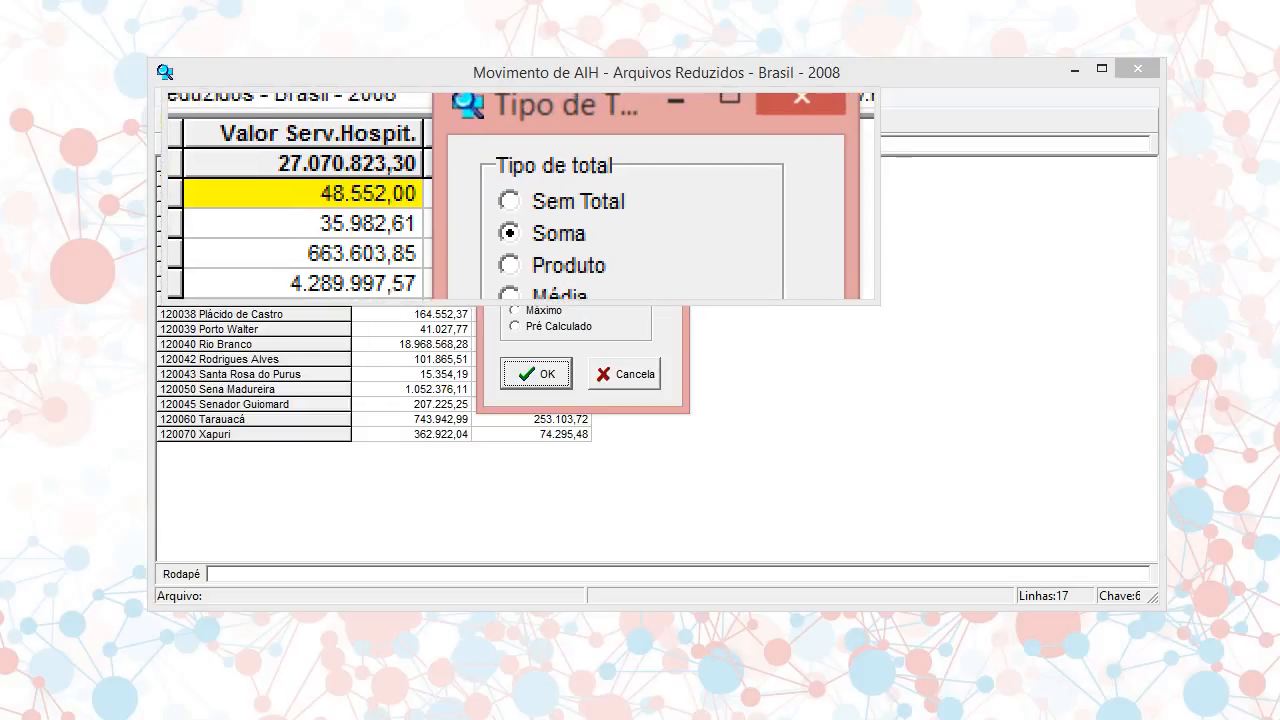
{"action": "left_click", "coordinate": [516, 197]}
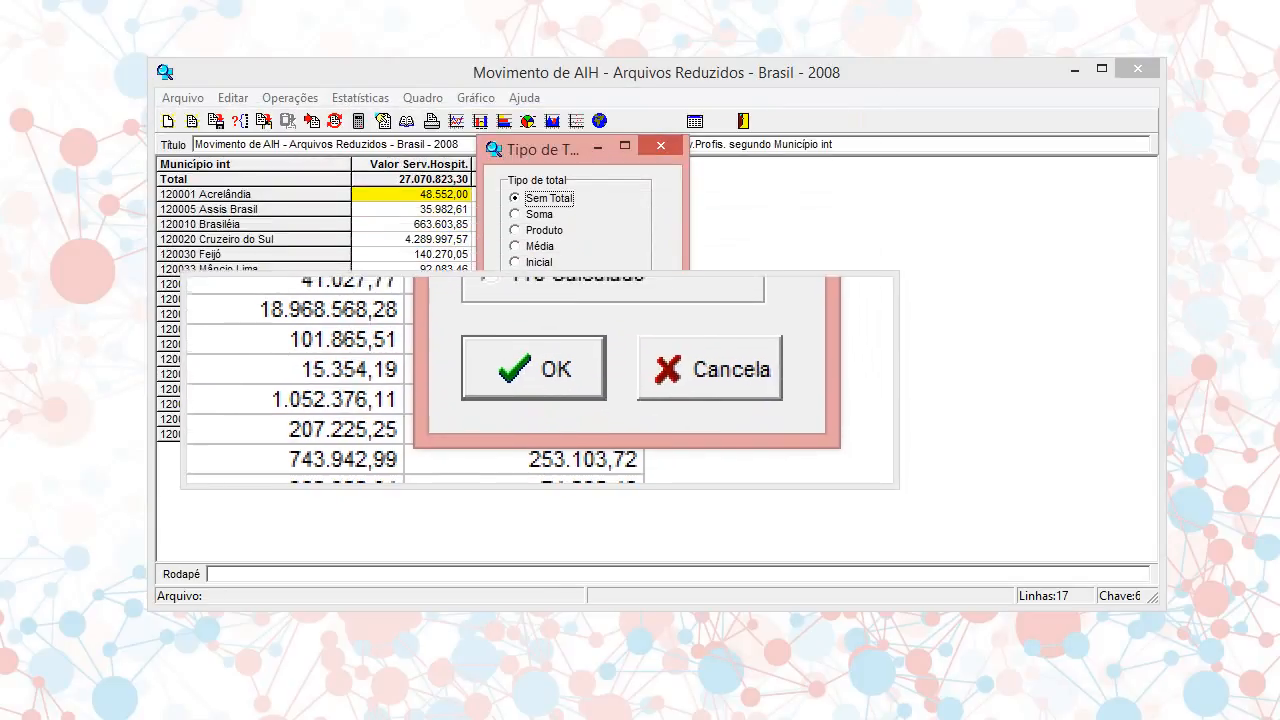
{"action": "left_click", "coordinate": [539, 379]}
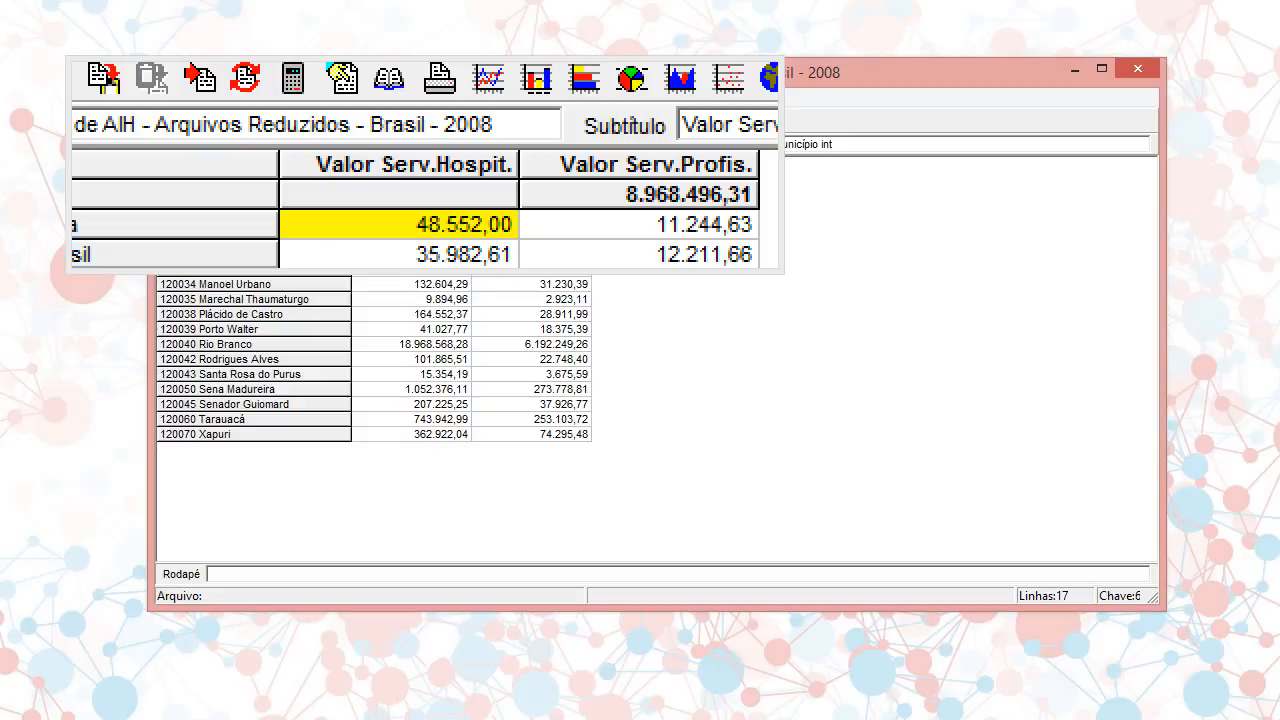
Apply the Produto and Média total types, one after the other, in the Valor Serv.Hospit. column attributes
{"action": "double_click", "coordinate": [424, 164]}
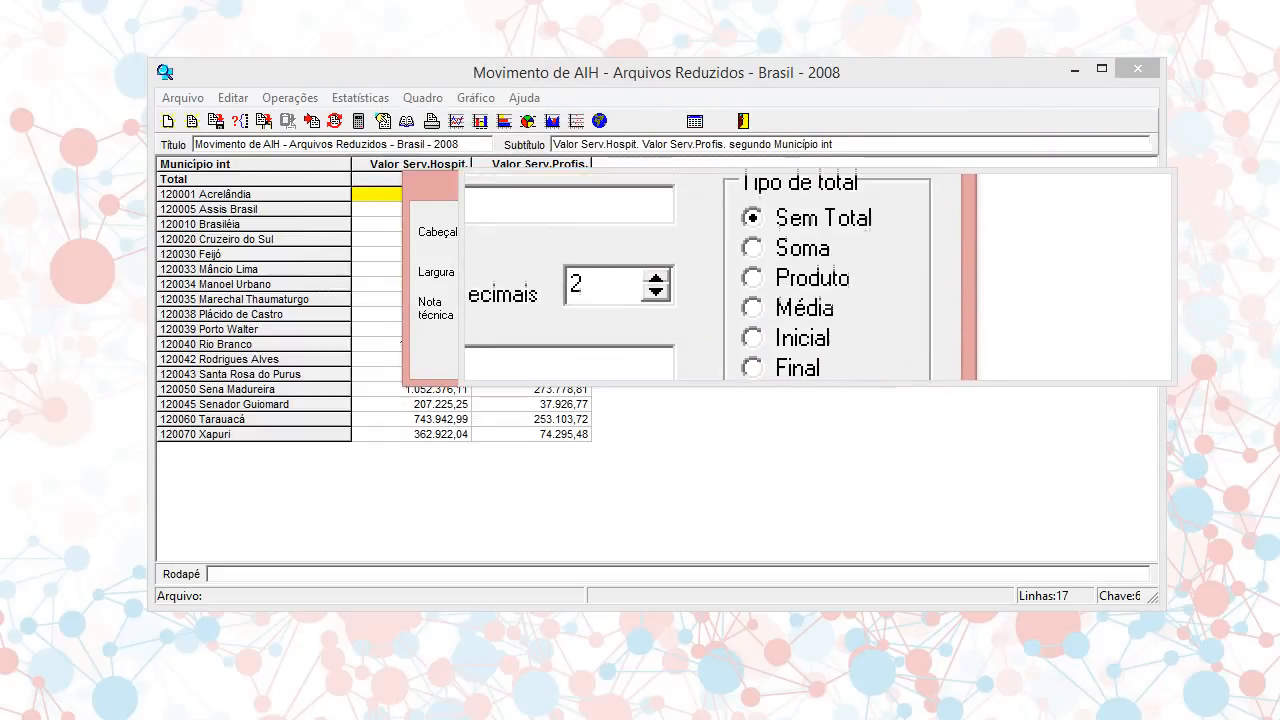
{"action": "left_click", "coordinate": [814, 251]}
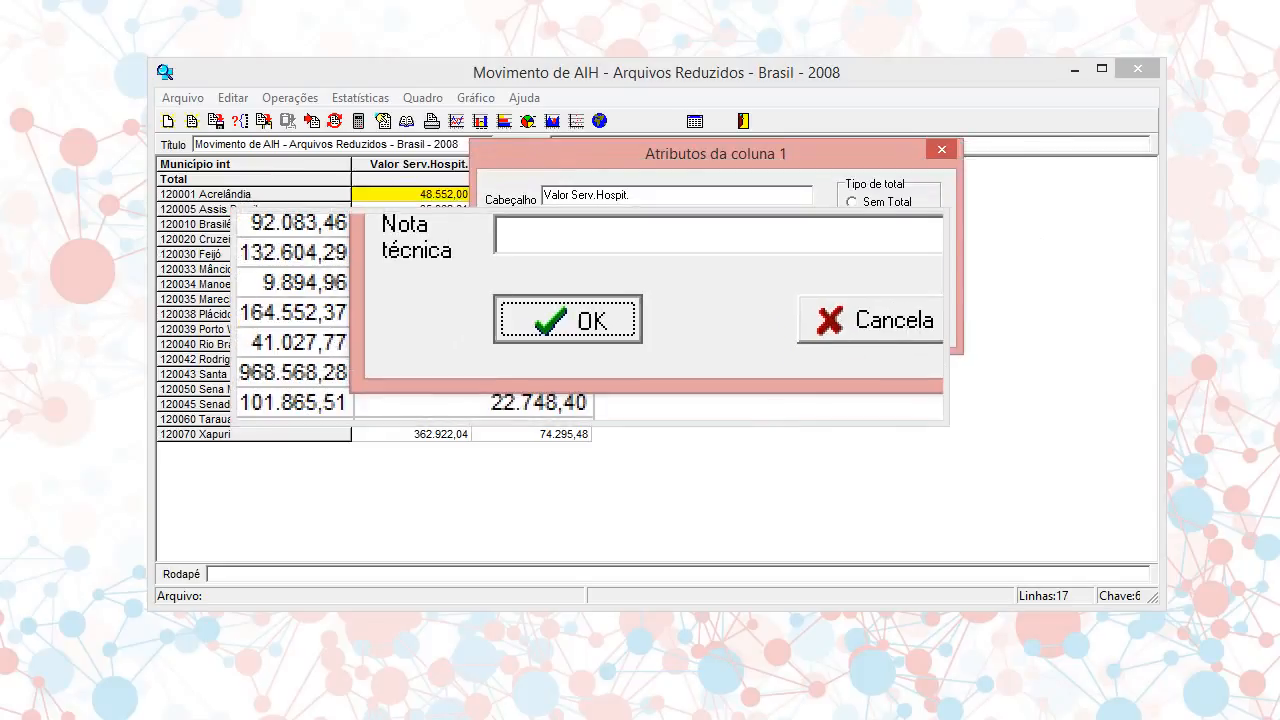
{"action": "left_click", "coordinate": [590, 317]}
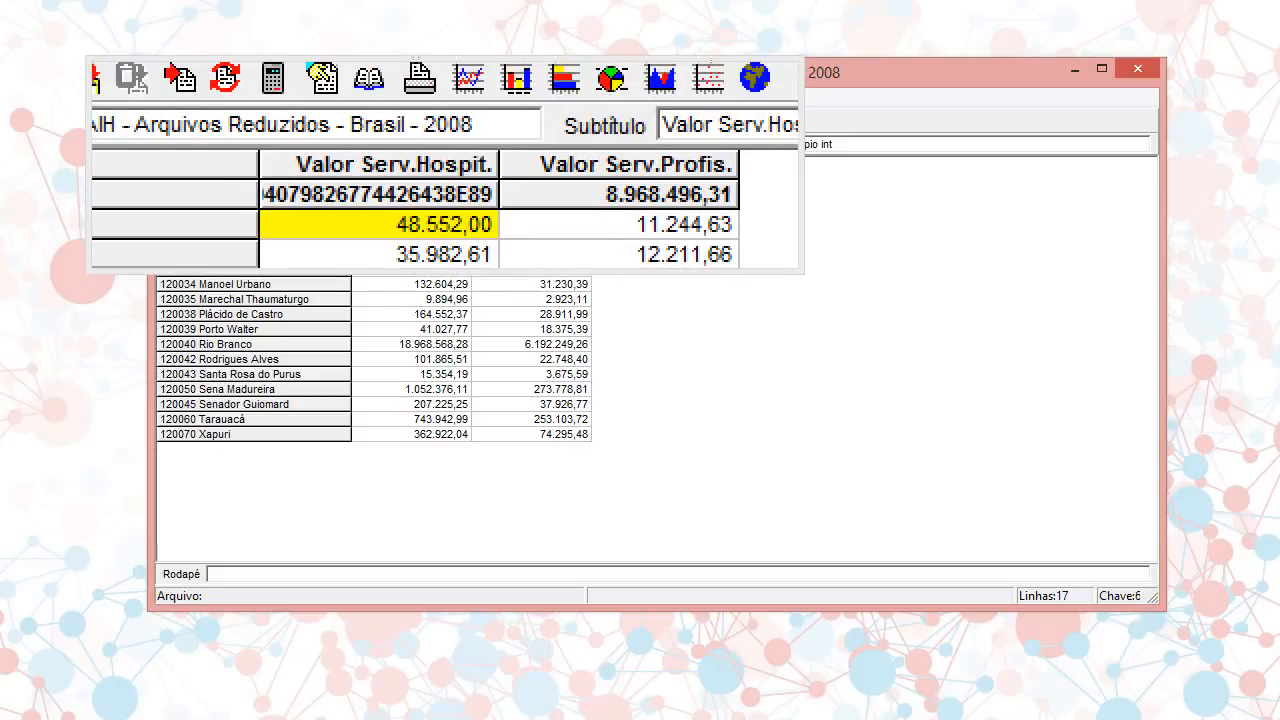
{"action": "left_click", "coordinate": [444, 165]}
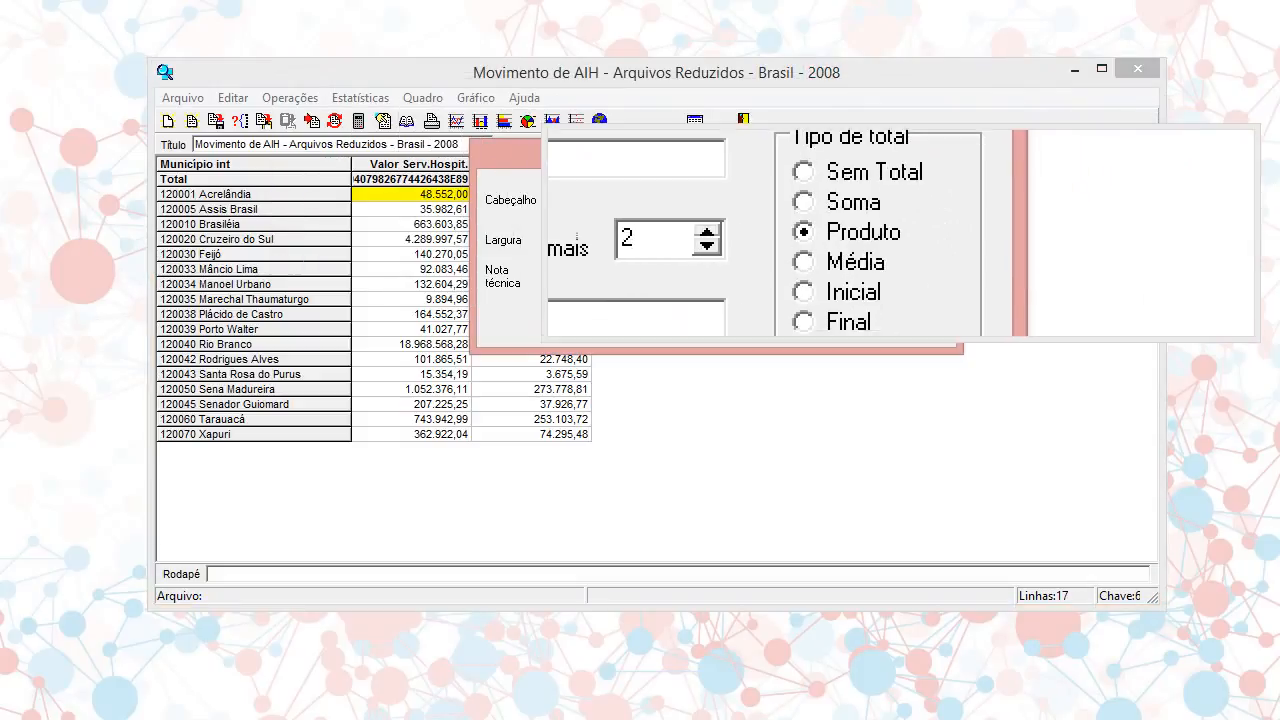
{"action": "left_click", "coordinate": [874, 251]}
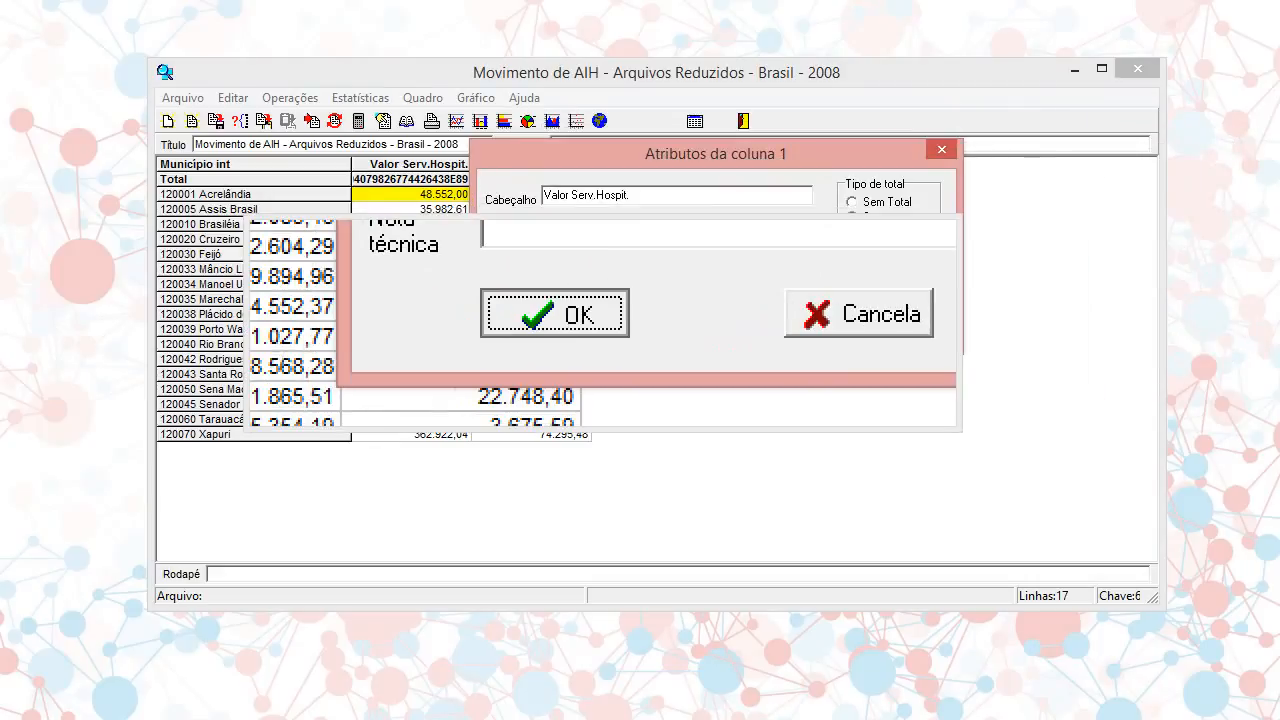
{"action": "key", "text": "Return"}
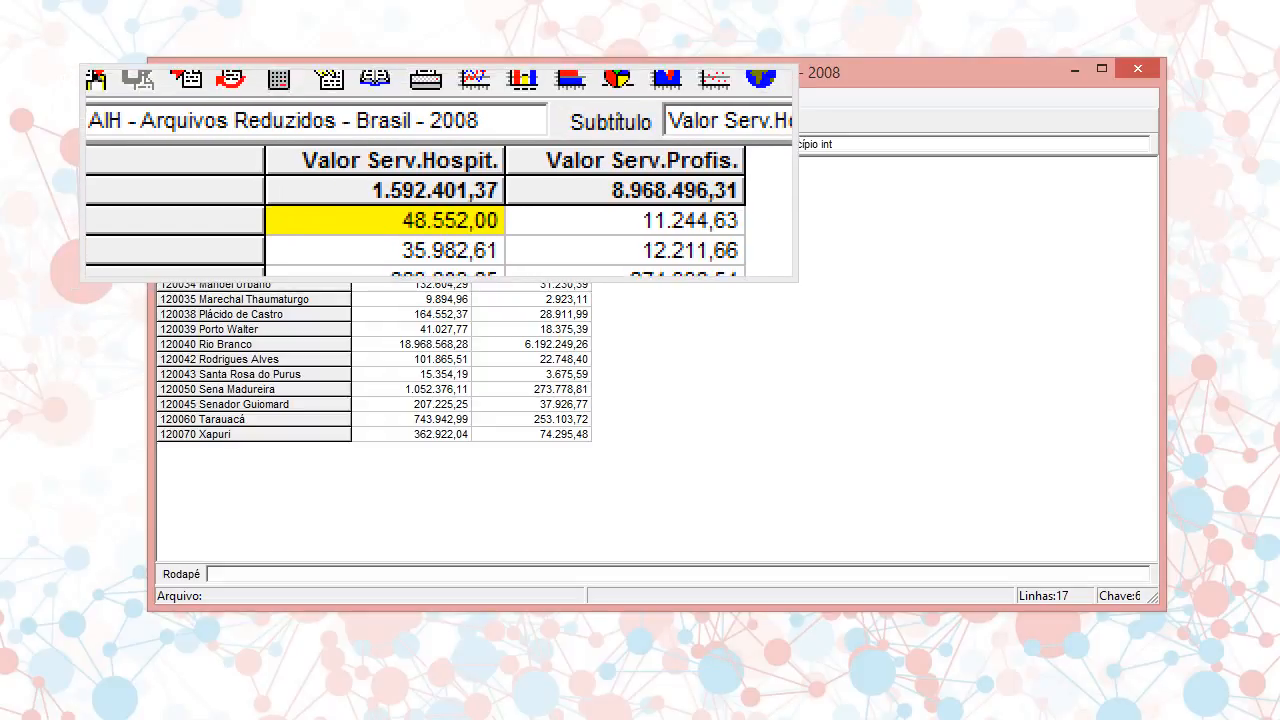
Apply the Inicial and Final total types in turn to the Valor Serv.Hospit. column through its attributes
{"action": "double_click", "coordinate": [435, 167]}
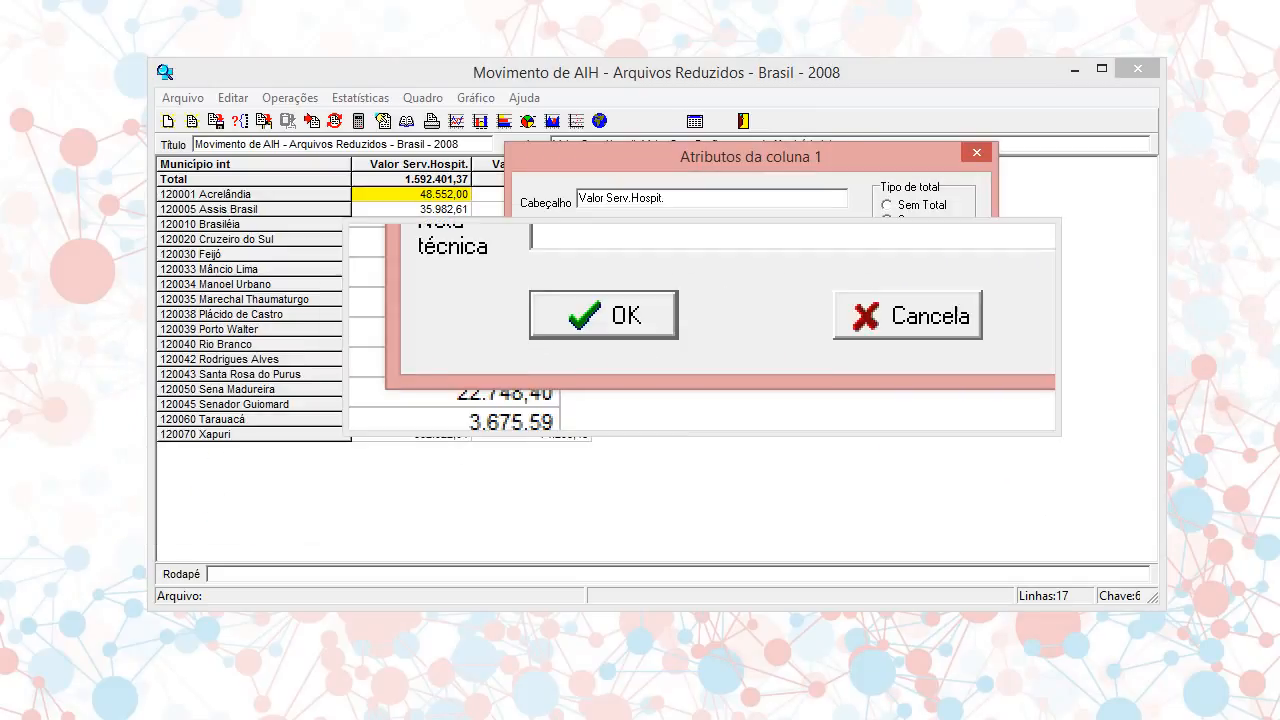
{"action": "left_click", "coordinate": [633, 326]}
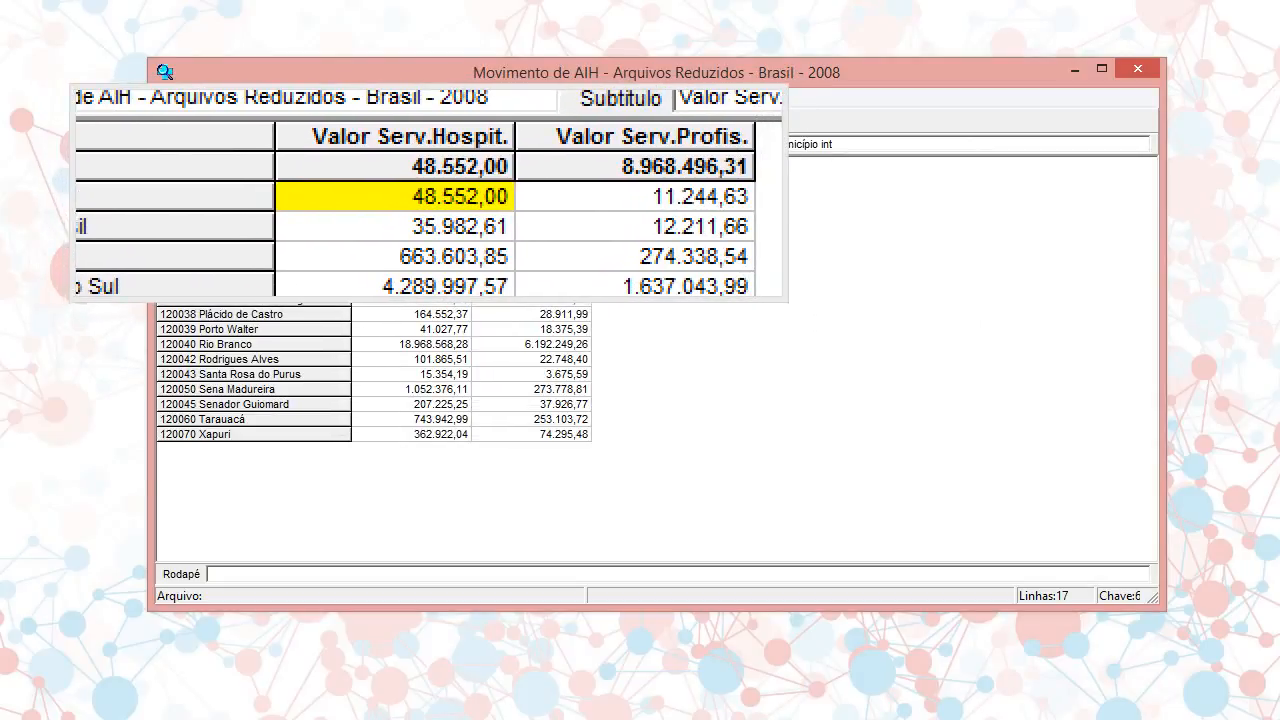
{"action": "double_click", "coordinate": [446, 165]}
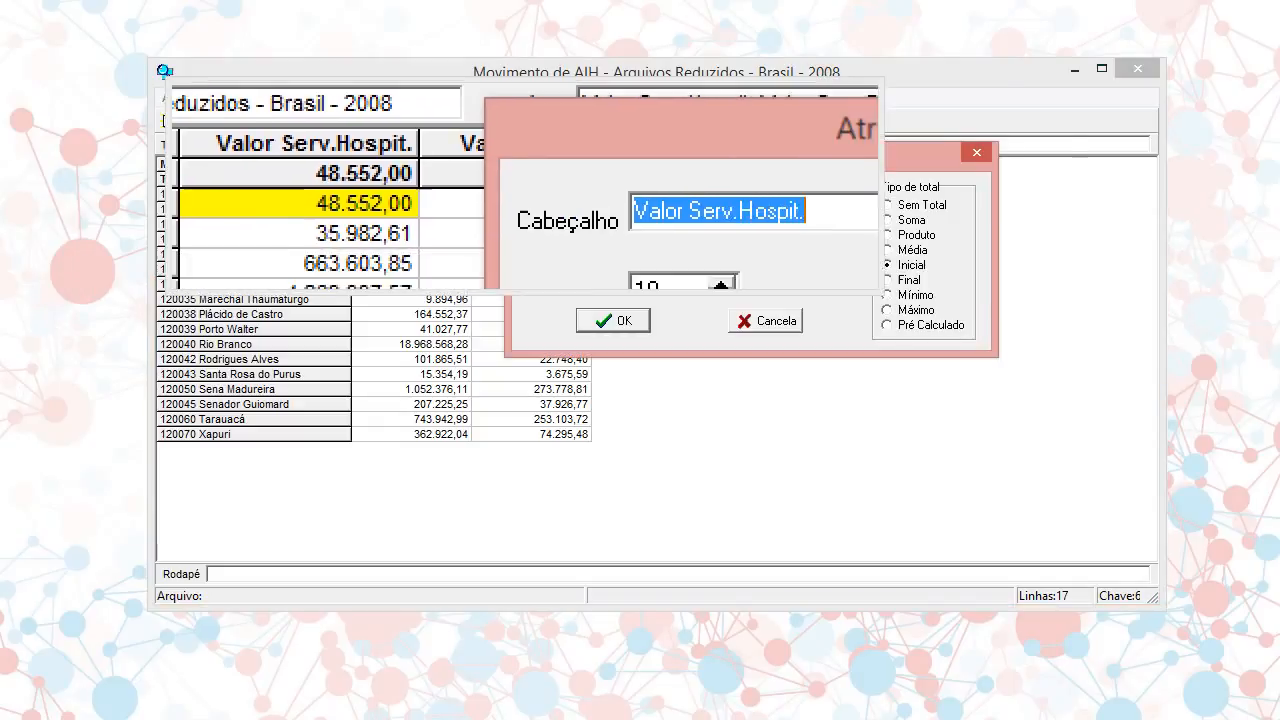
{"action": "left_click", "coordinate": [897, 281]}
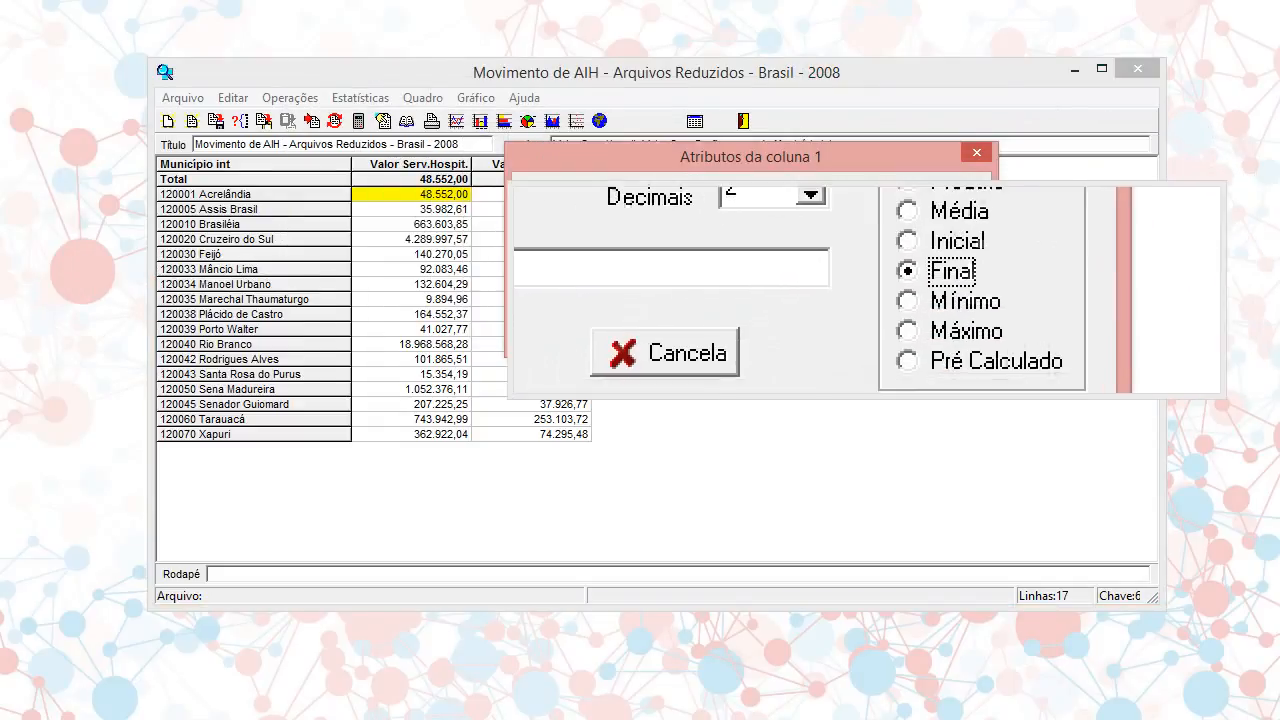
{"action": "left_click", "coordinate": [622, 324]}
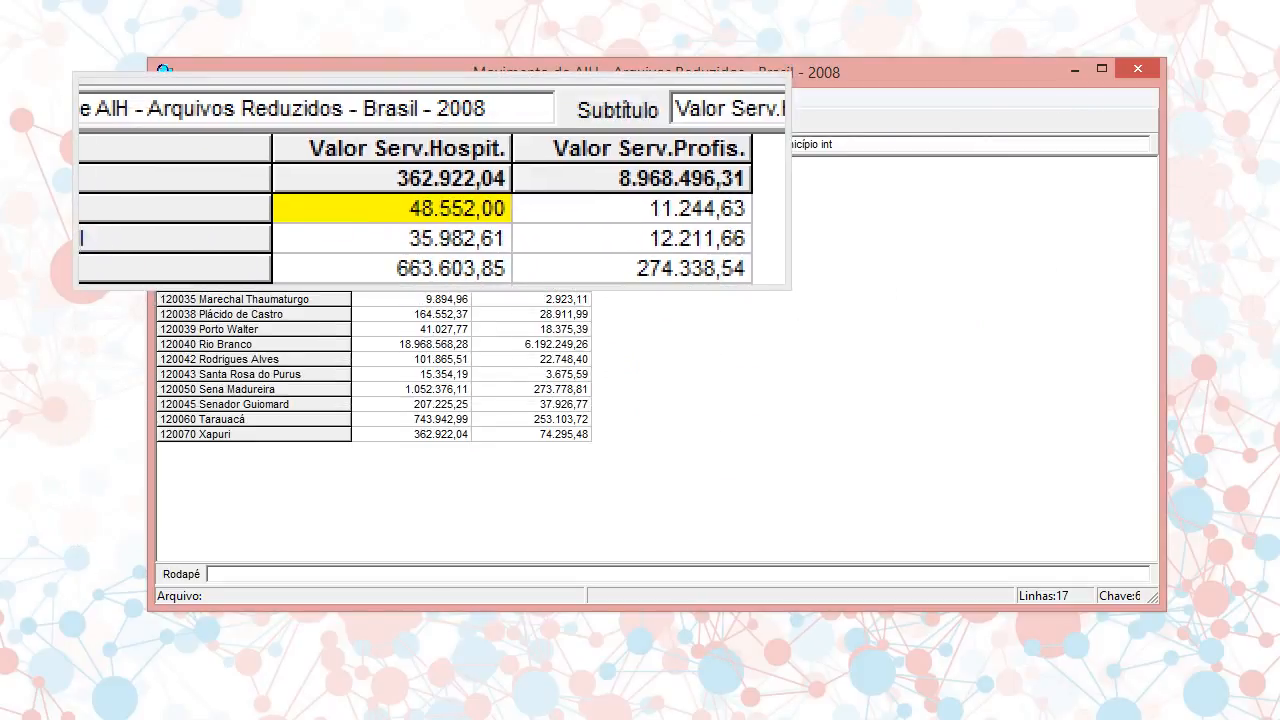
Set the Valor Serv.Hospit. total type to Mínimo and sort the rows by that column in ascending order
{"action": "double_click", "coordinate": [446, 165]}
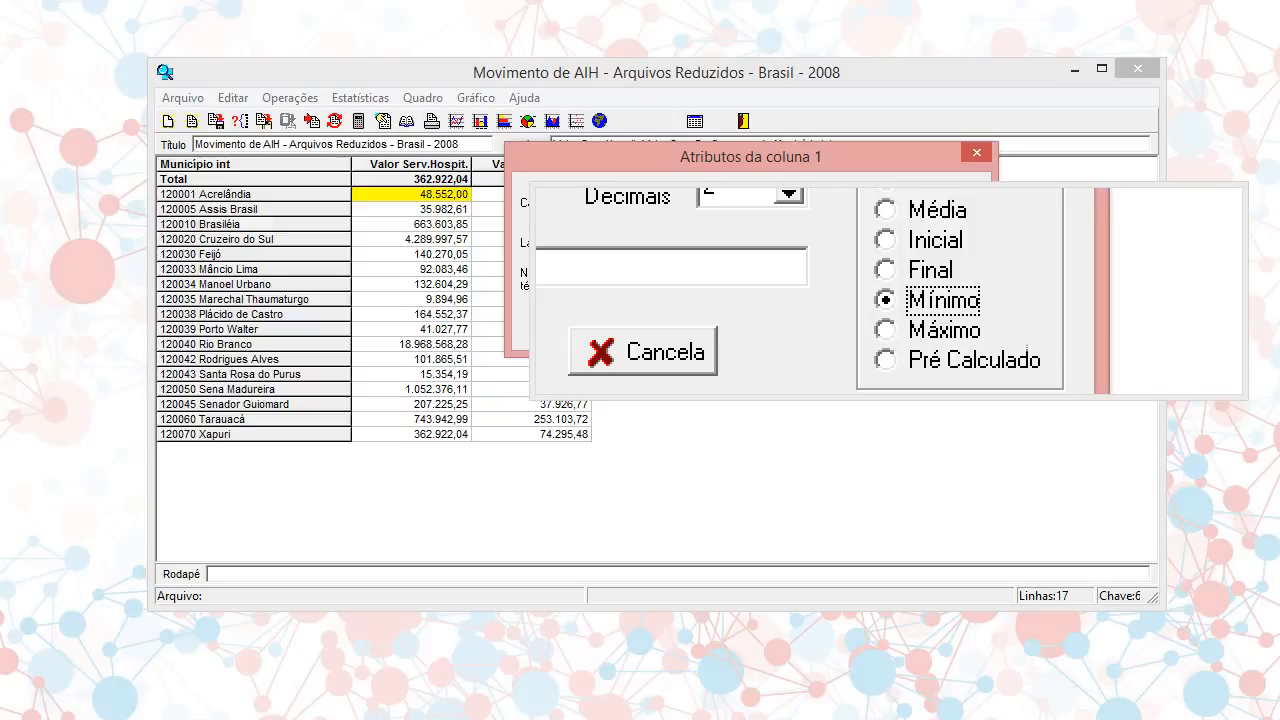
{"action": "left_click", "coordinate": [635, 326]}
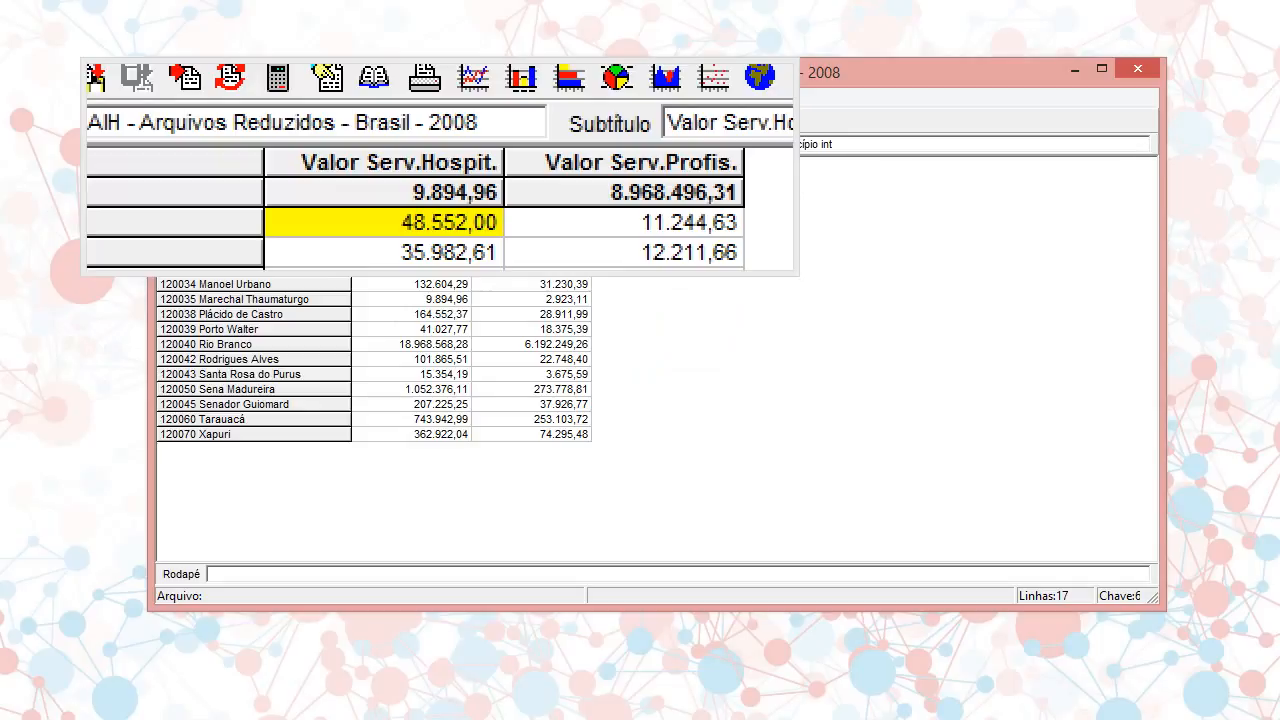
{"action": "left_click", "coordinate": [440, 165]}
{"action": "left_click", "coordinate": [440, 165]}
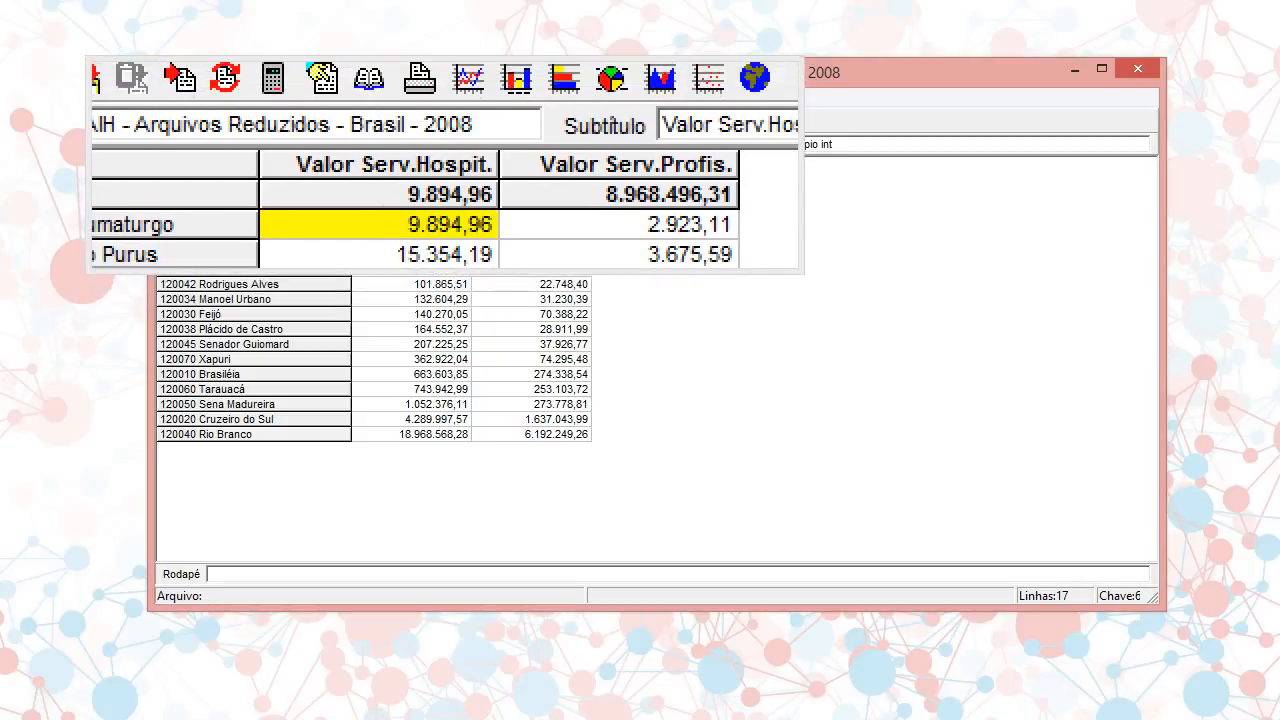
Set the Valor Serv.Hospit. total type to Máximo and sort the rows by that column in descending order
{"action": "double_click", "coordinate": [445, 164]}
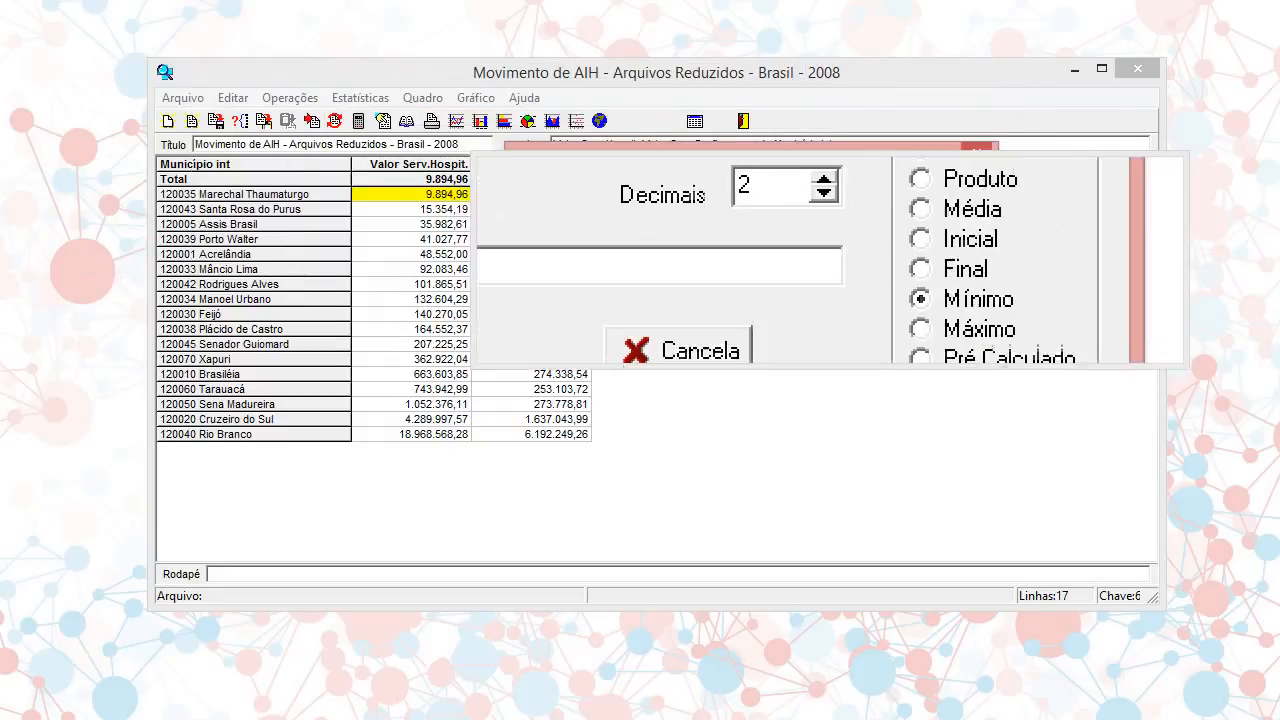
{"action": "left_click", "coordinate": [889, 264]}
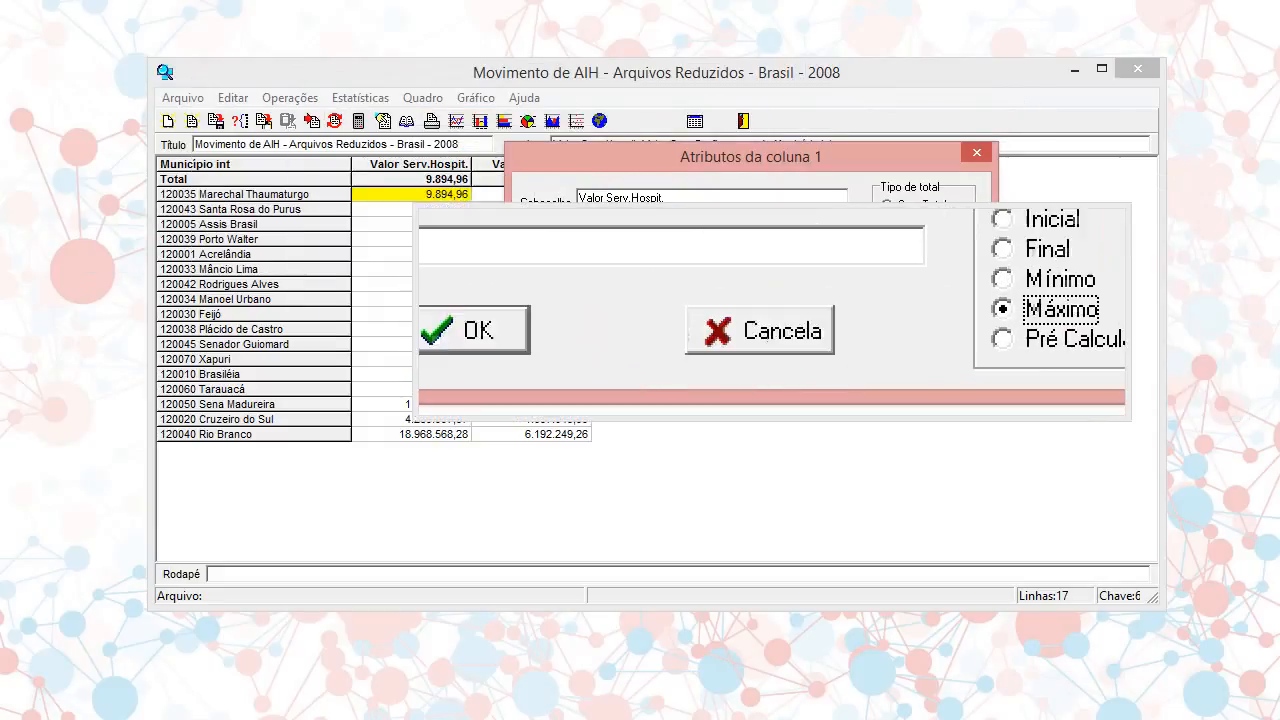
{"action": "left_click", "coordinate": [613, 333]}
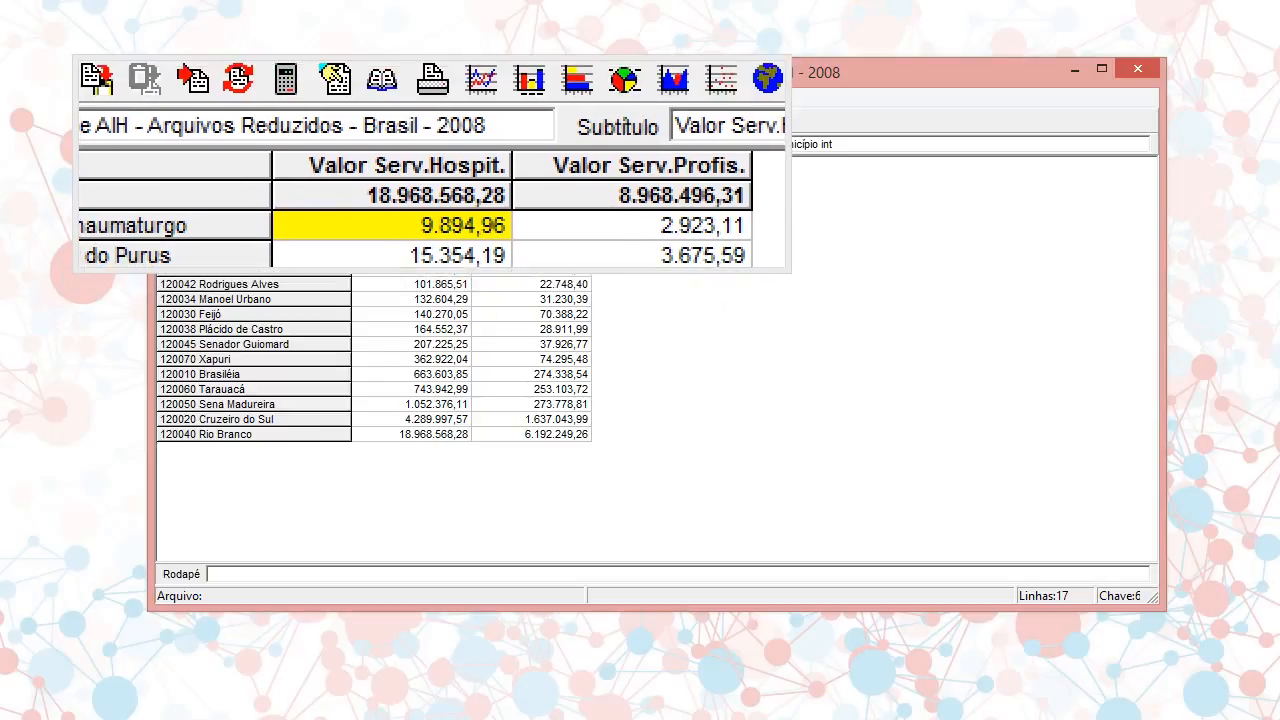
{"action": "left_click", "coordinate": [432, 164]}
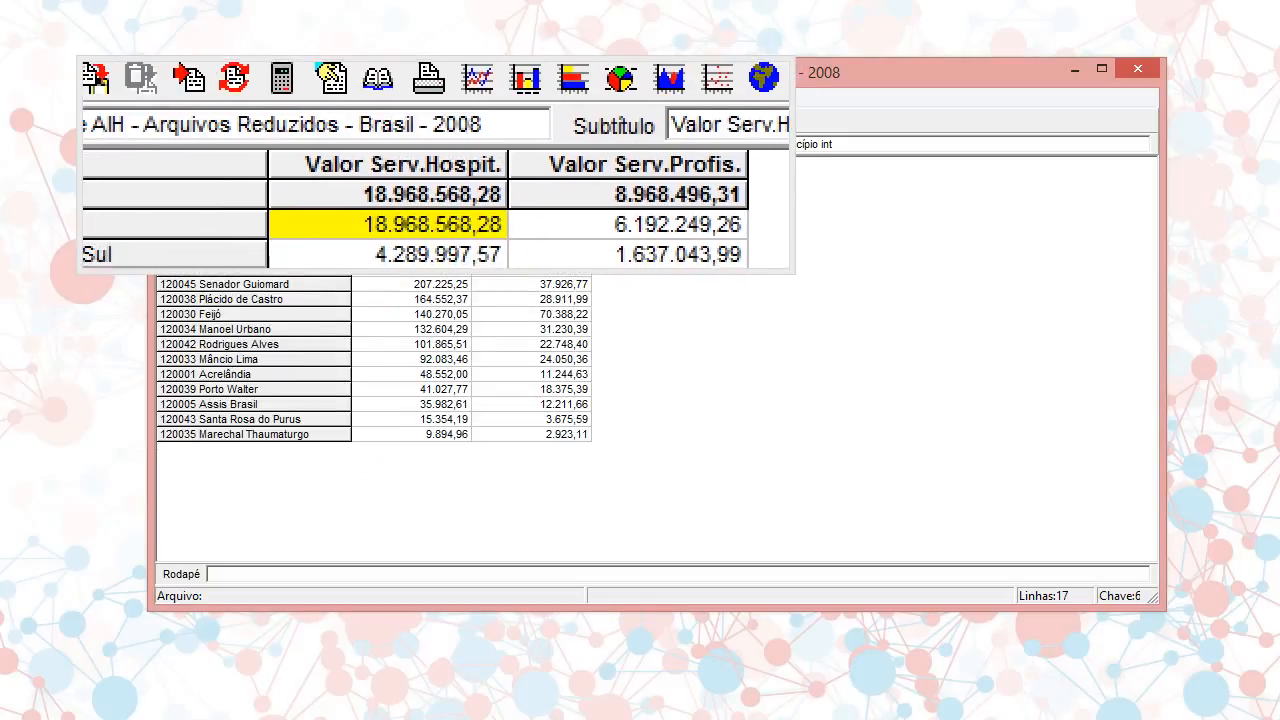
Set the total type of the Valor Serv.Hospit. column to Soma in its column attributes
{"action": "double_click", "coordinate": [420, 164]}
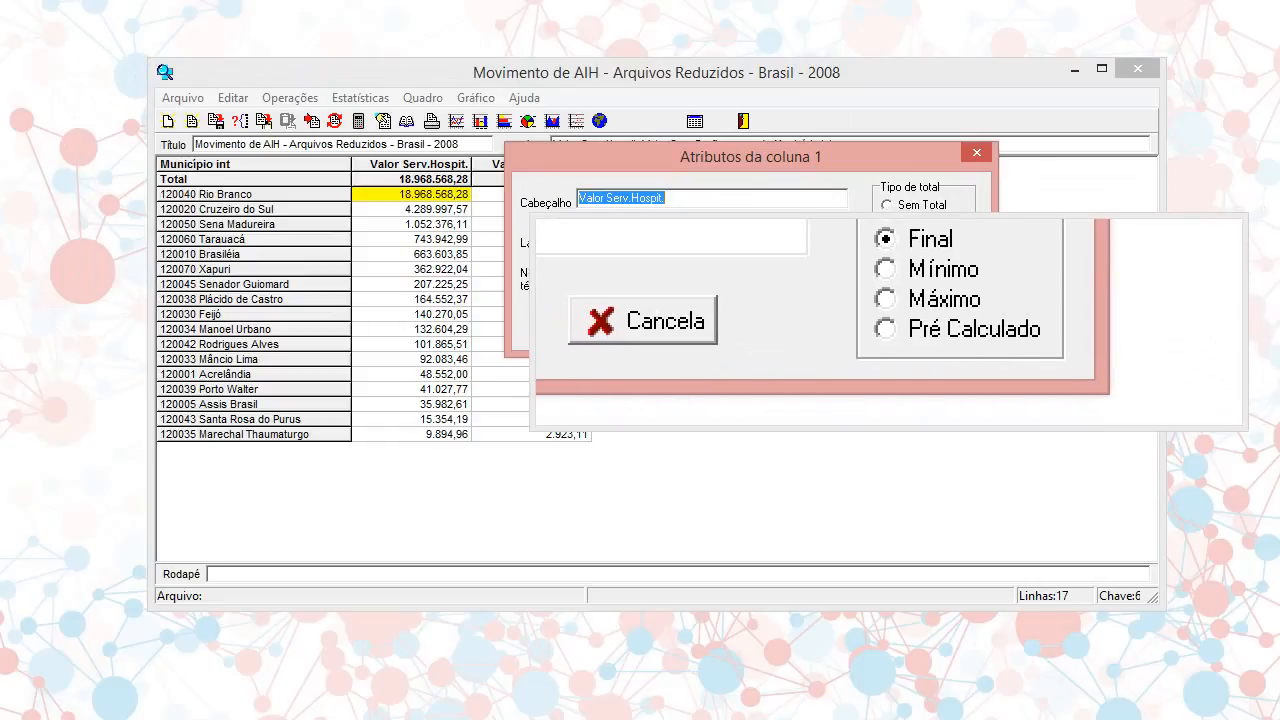
{"action": "left_click", "coordinate": [889, 326]}
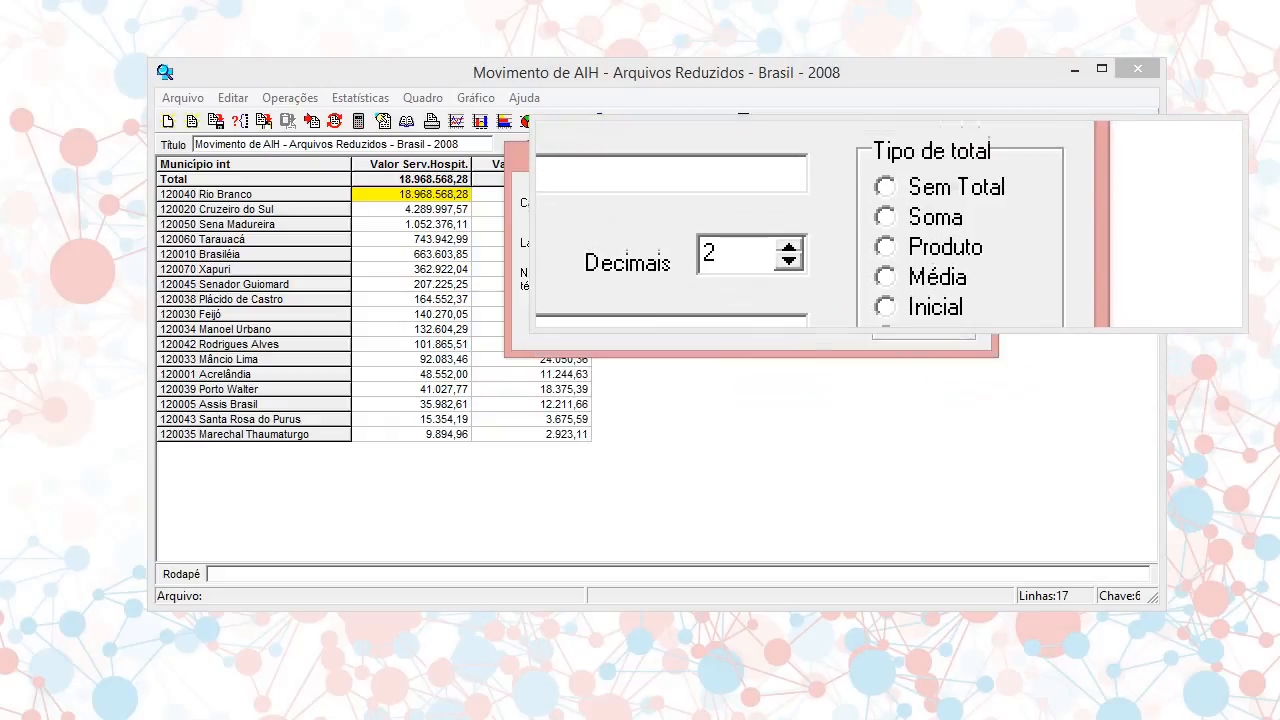
{"action": "left_click", "coordinate": [889, 220]}
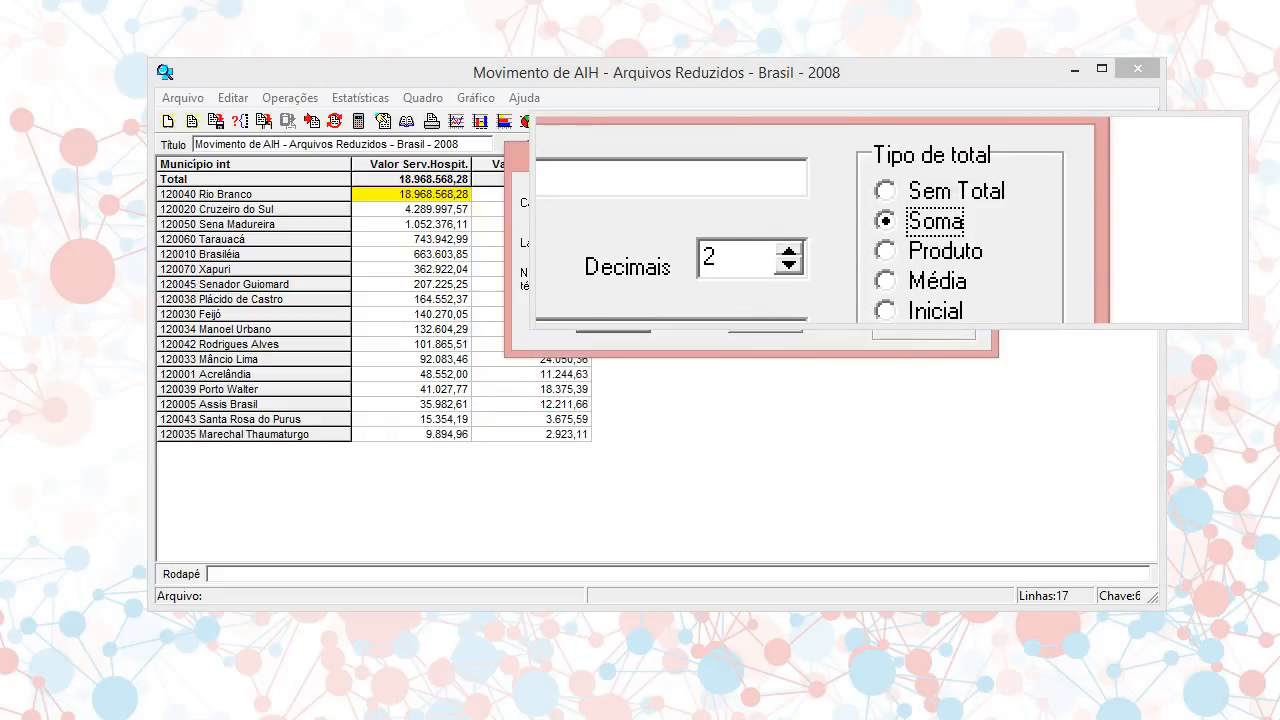
{"action": "left_click", "coordinate": [591, 322]}
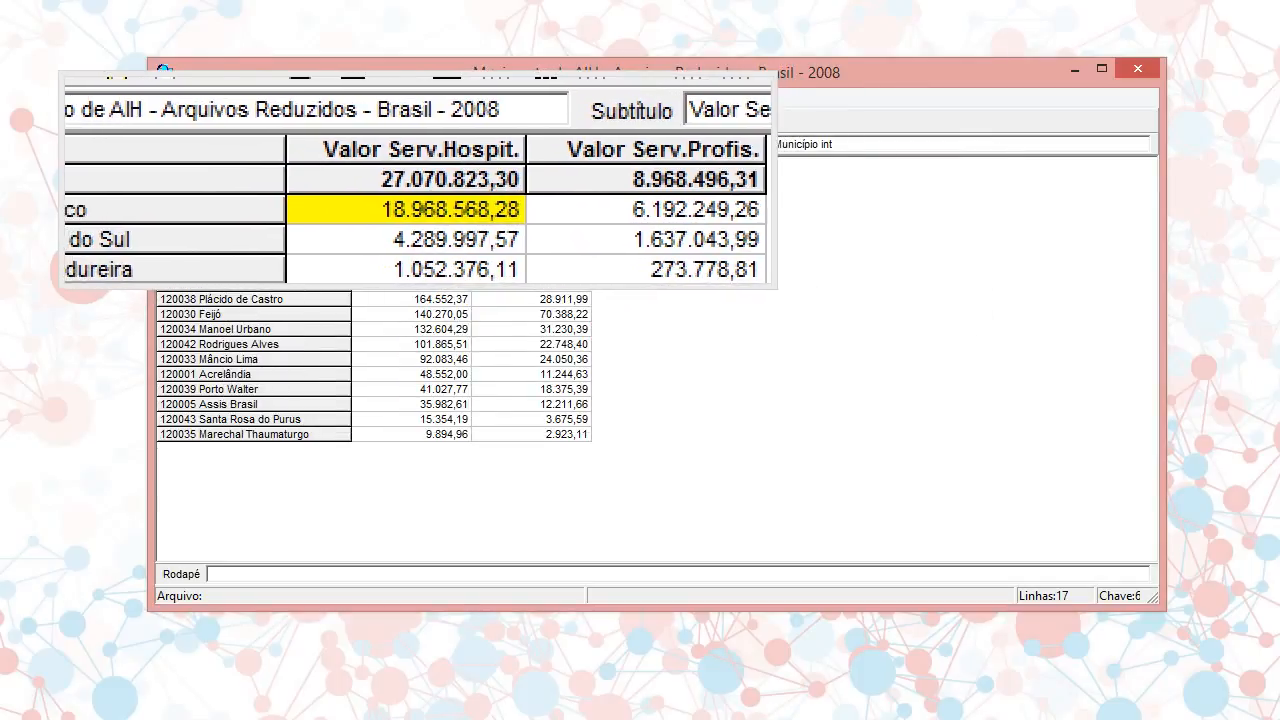
Set the total type of the Valor Serv.Hospit. column to Pré Calculado in its column attributes
{"action": "left_click", "coordinate": [421, 165]}
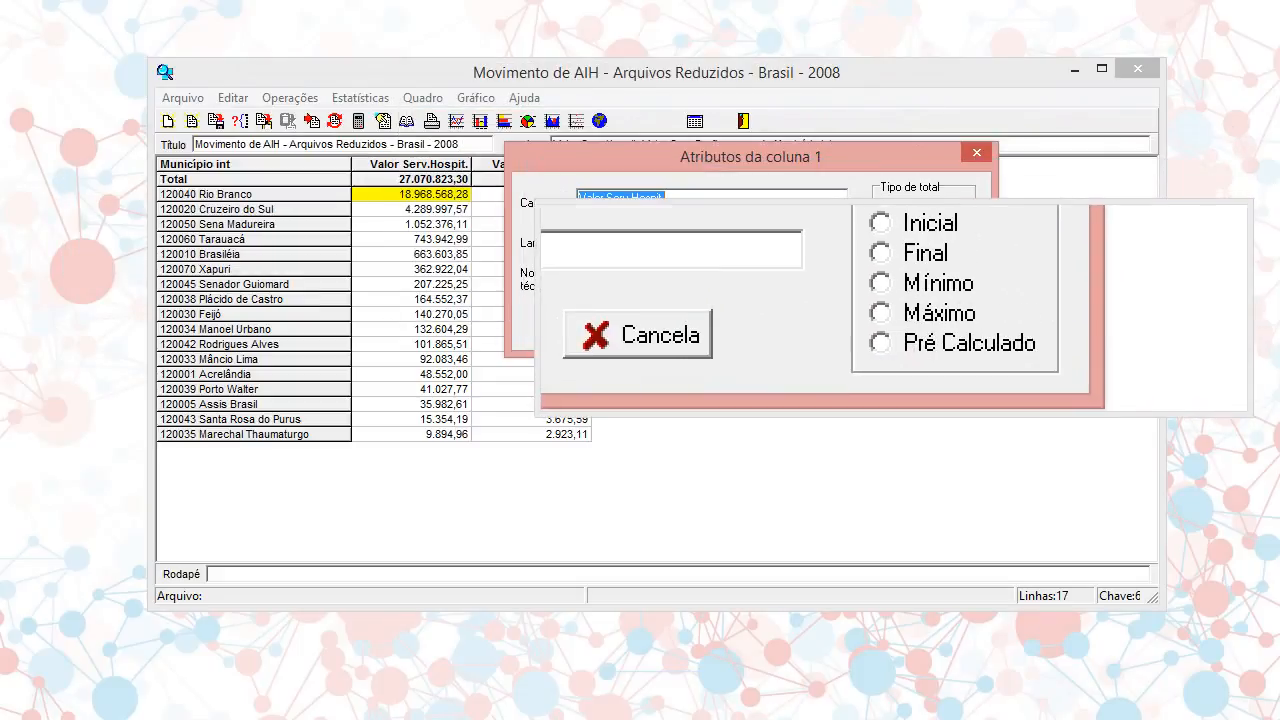
{"action": "left_click", "coordinate": [886, 326]}
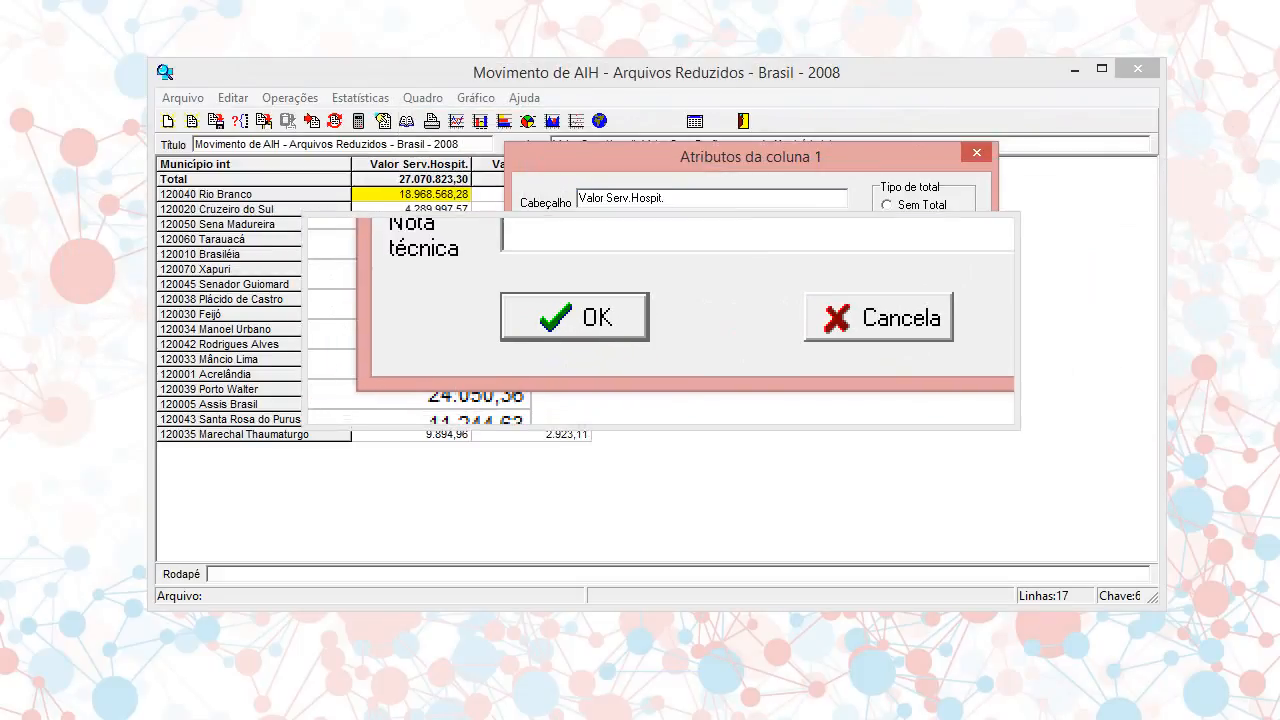
{"action": "left_click", "coordinate": [638, 323]}
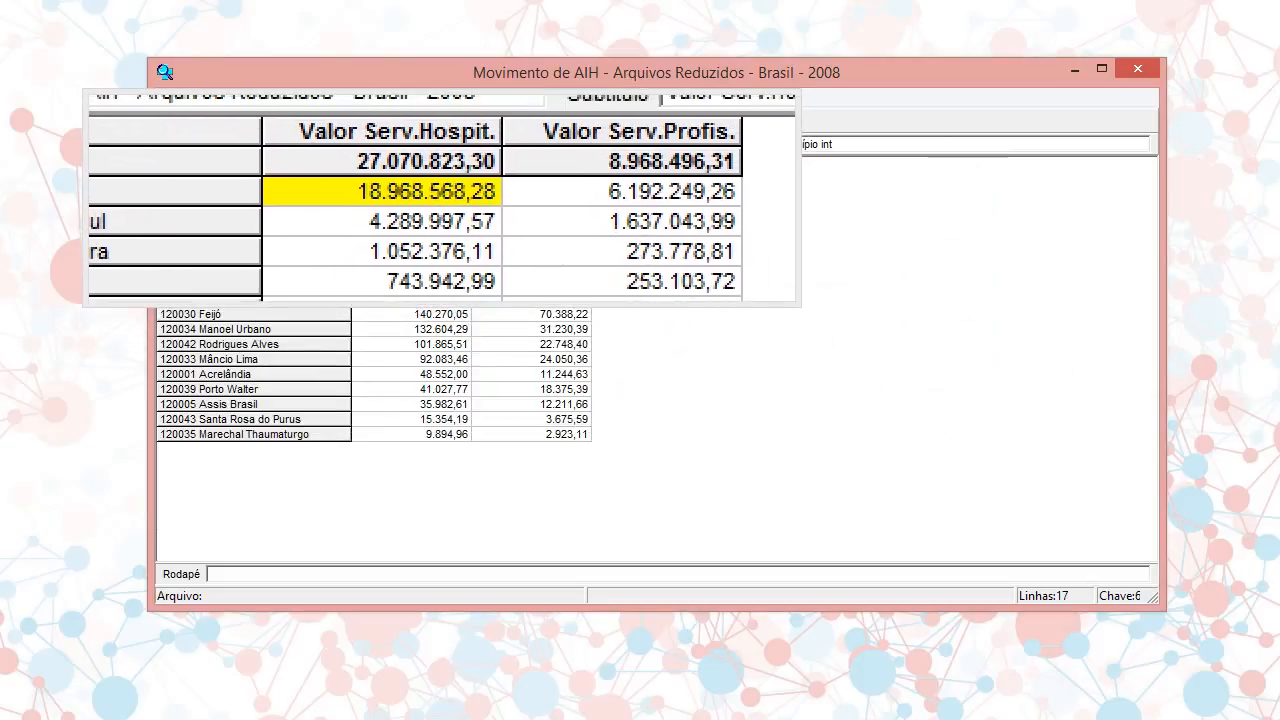
Change Rio Branco's Valor Serv.Hospit. value to 1 and recalculate the total of that column
{"action": "left_click", "coordinate": [440, 195]}
{"action": "type", "text": "1"}
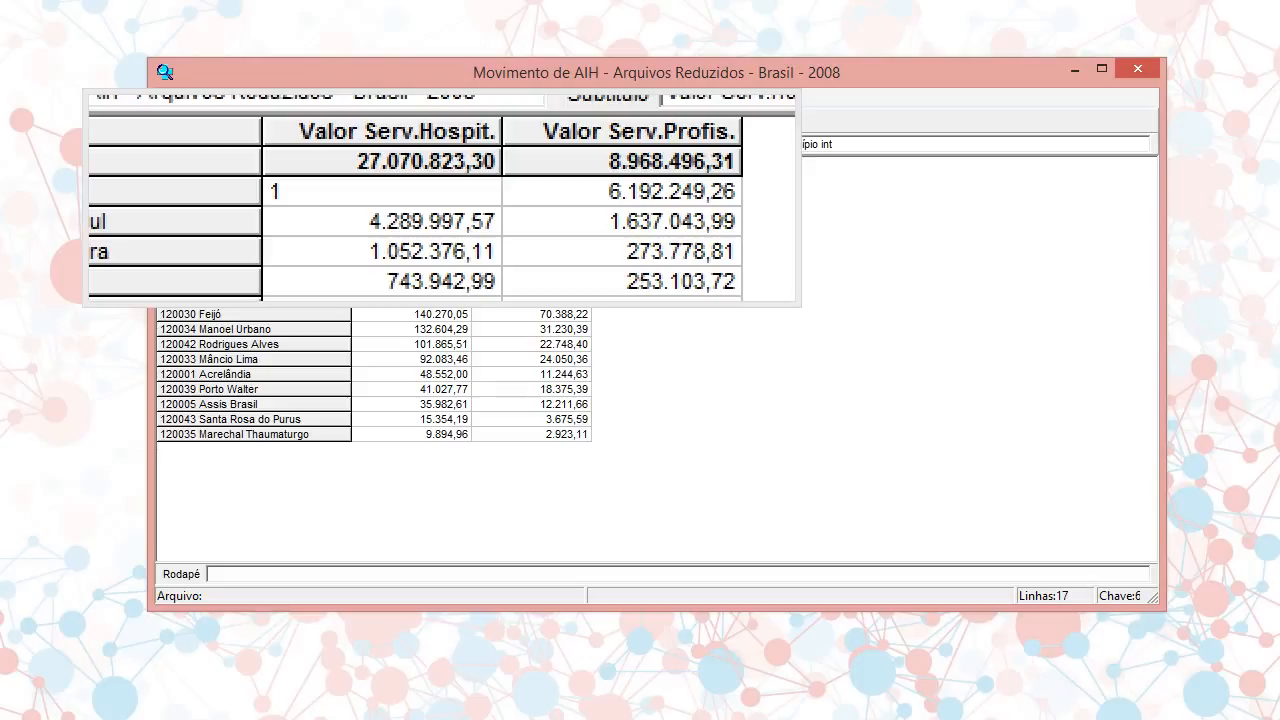
{"action": "key", "text": "Return"}
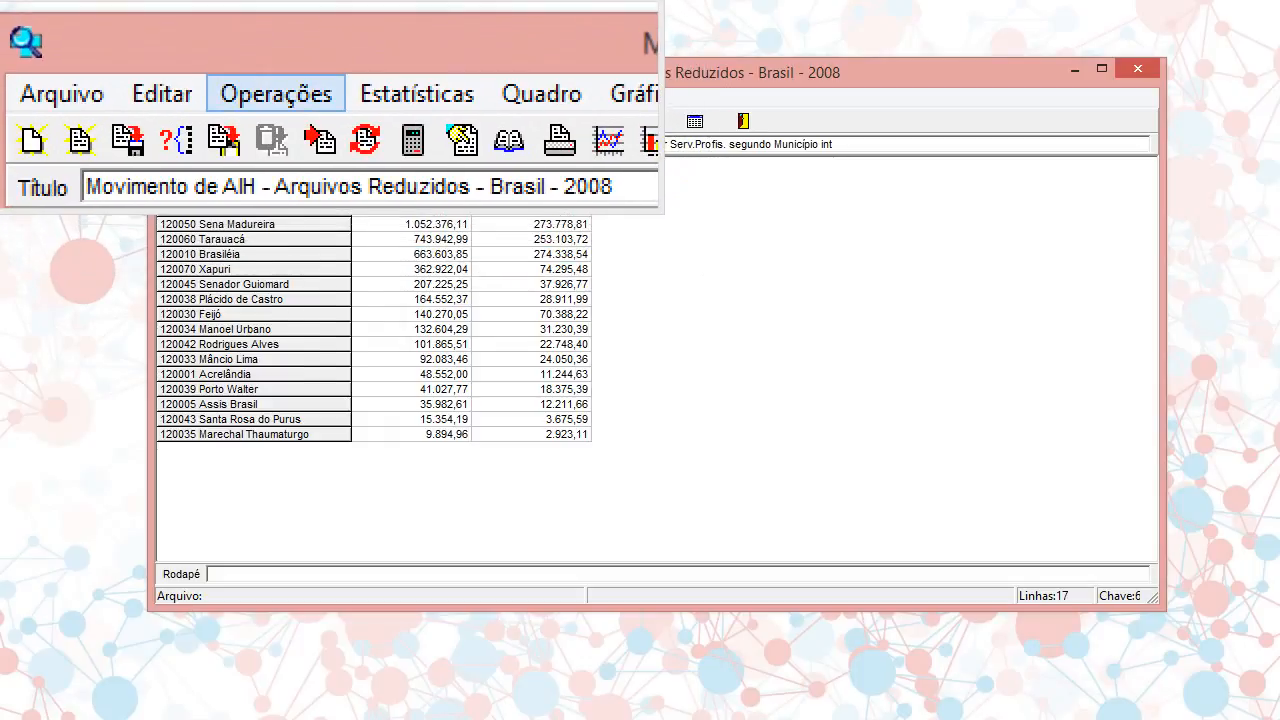
{"action": "left_click", "coordinate": [302, 102]}
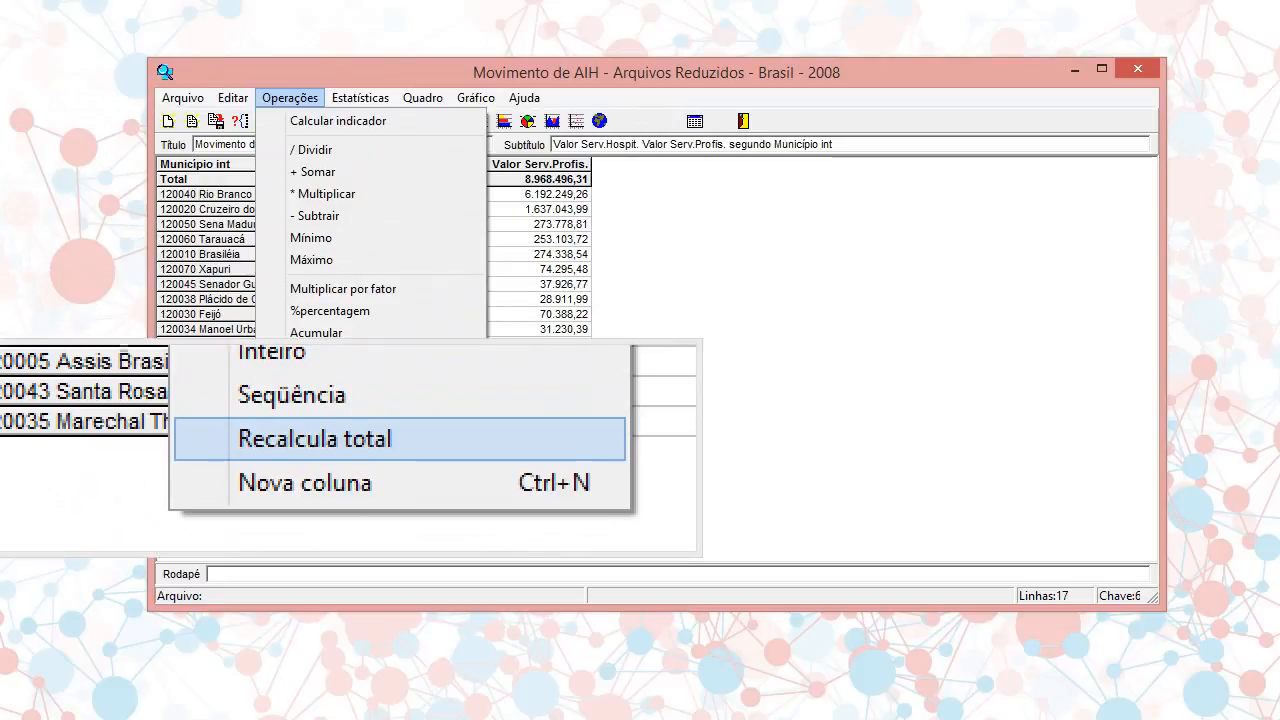
{"action": "left_click", "coordinate": [330, 430]}
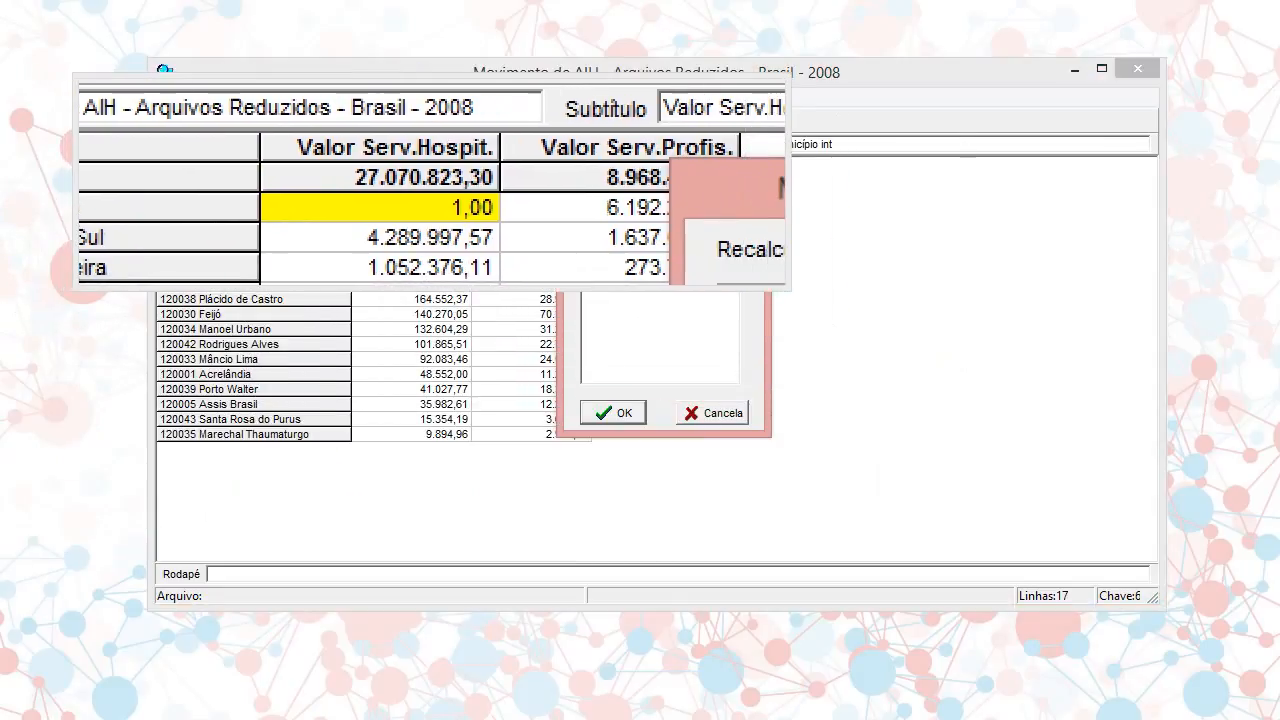
{"action": "left_click", "coordinate": [612, 242]}
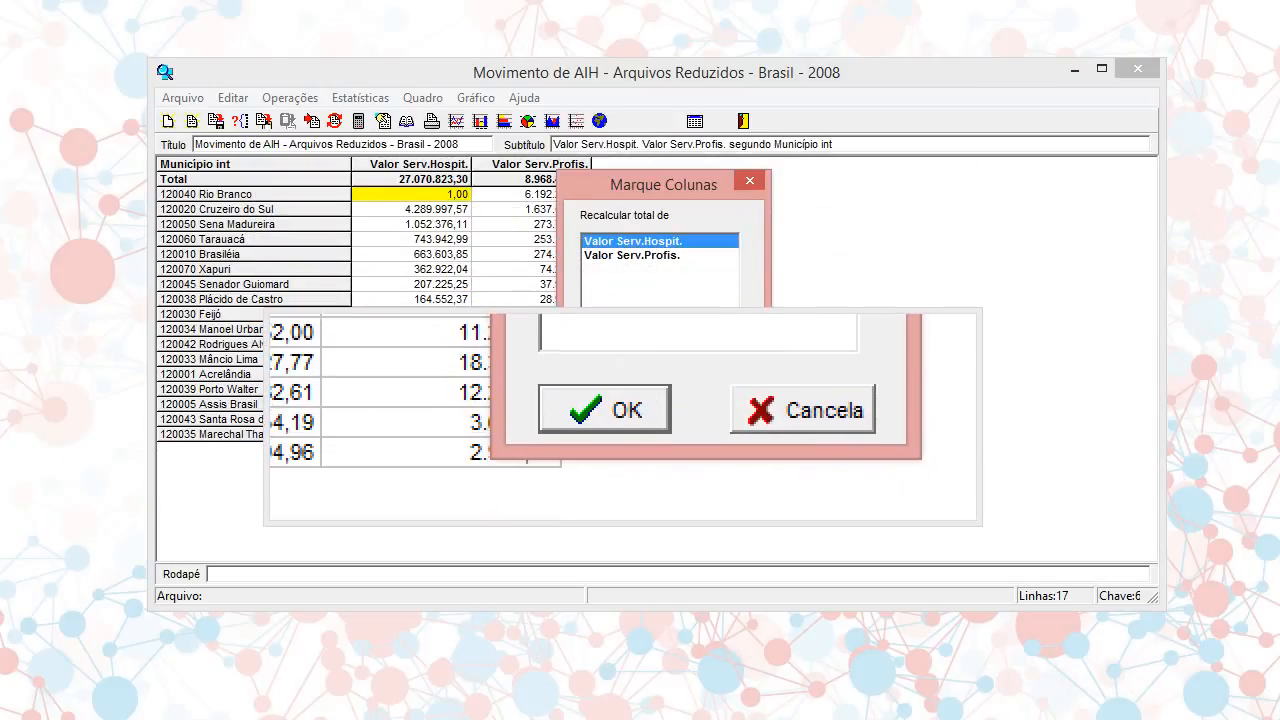
{"action": "left_click", "coordinate": [613, 412]}
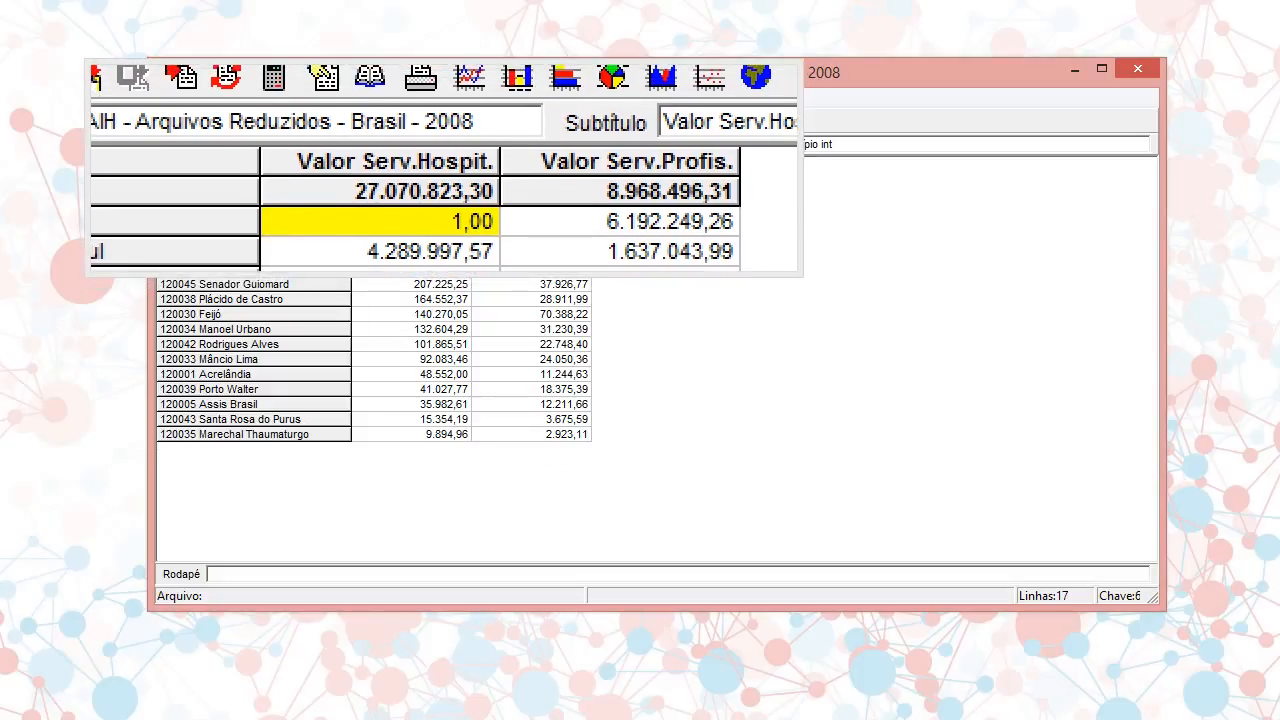
Switch the total type of the Valor Serv.Hospit. column back to Soma in its attributes
{"action": "left_click", "coordinate": [444, 167]}
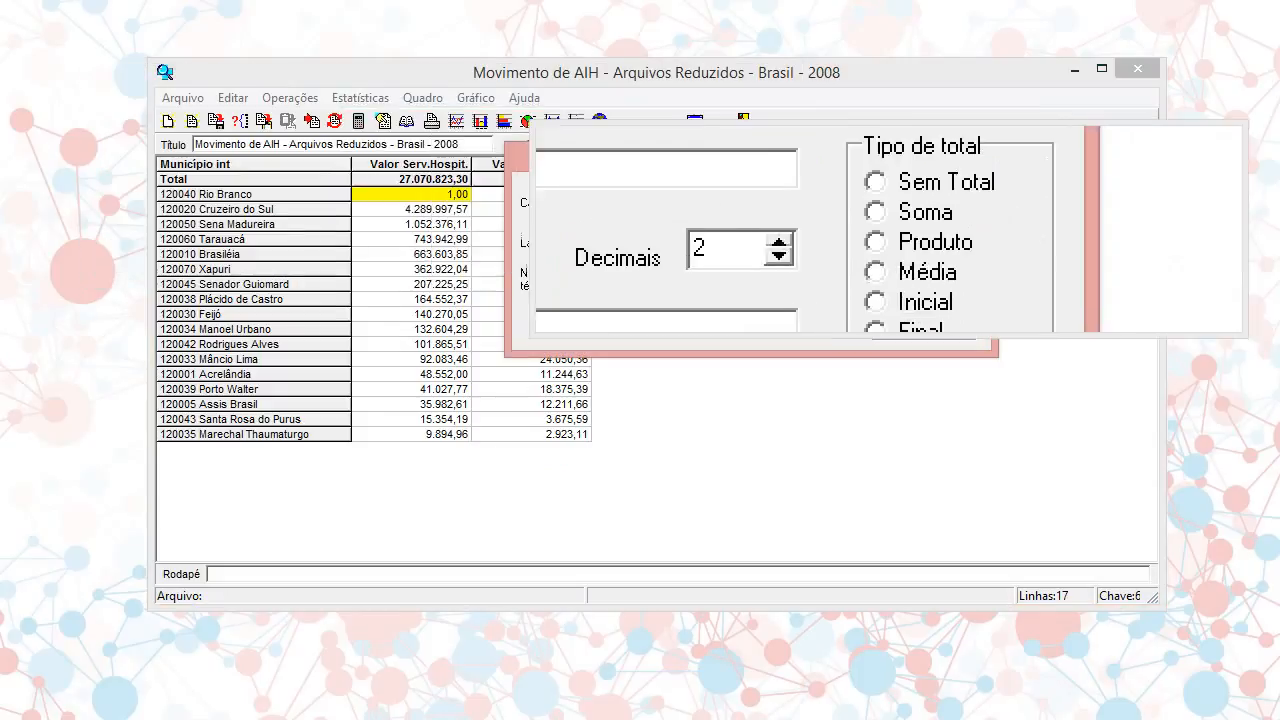
{"action": "left_click", "coordinate": [898, 222]}
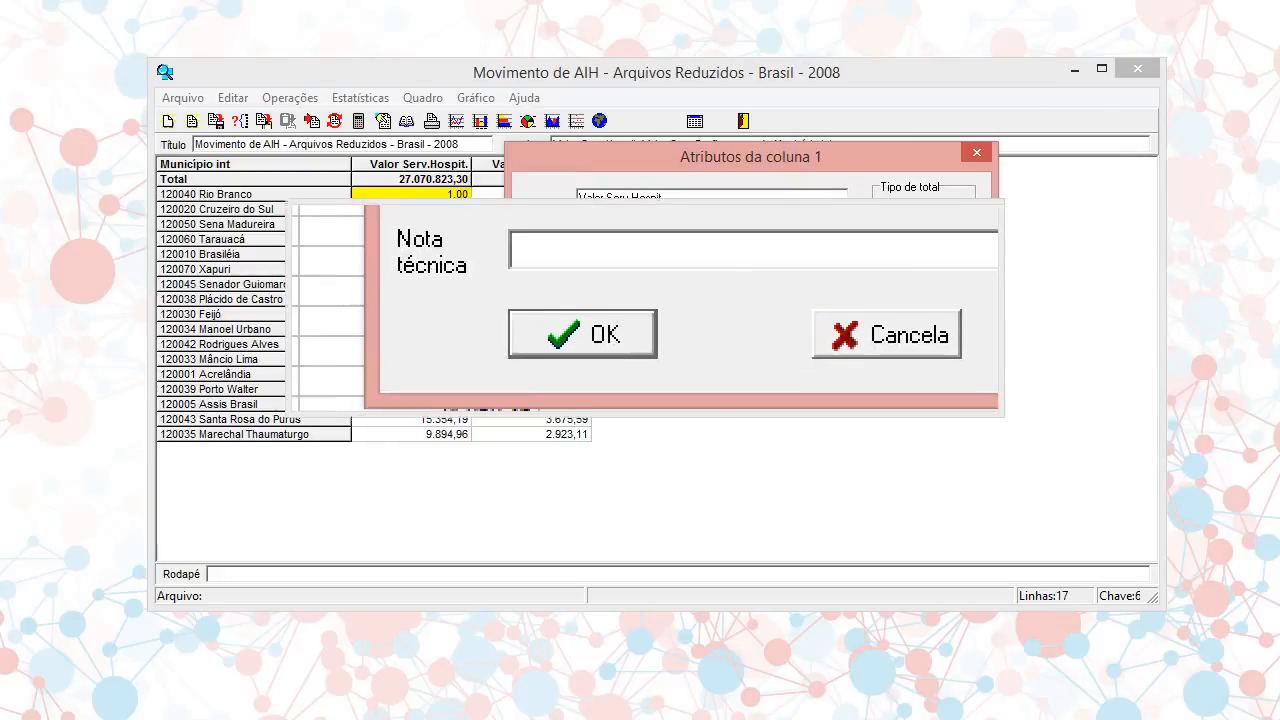
{"action": "left_click", "coordinate": [634, 314]}
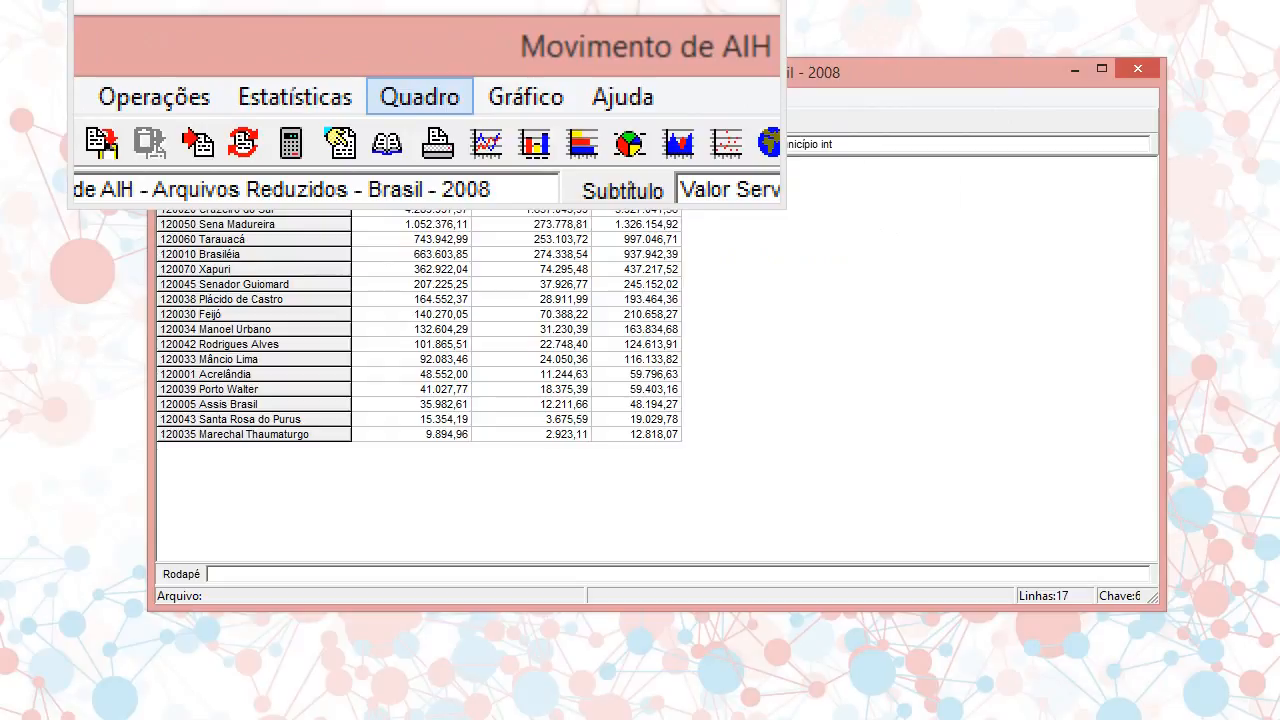
Eliminate only the Soma column from the table, trying different column selections before settling on it
{"action": "left_click", "coordinate": [418, 97]}
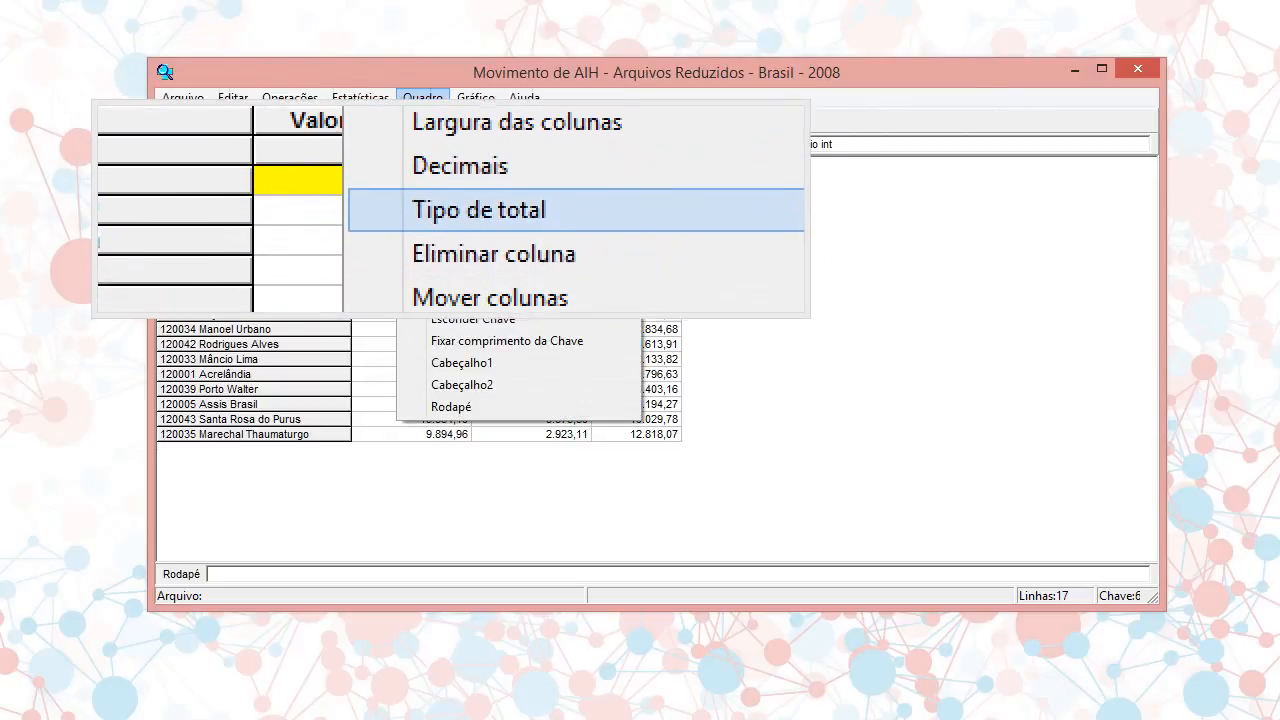
{"action": "left_click", "coordinate": [470, 231]}
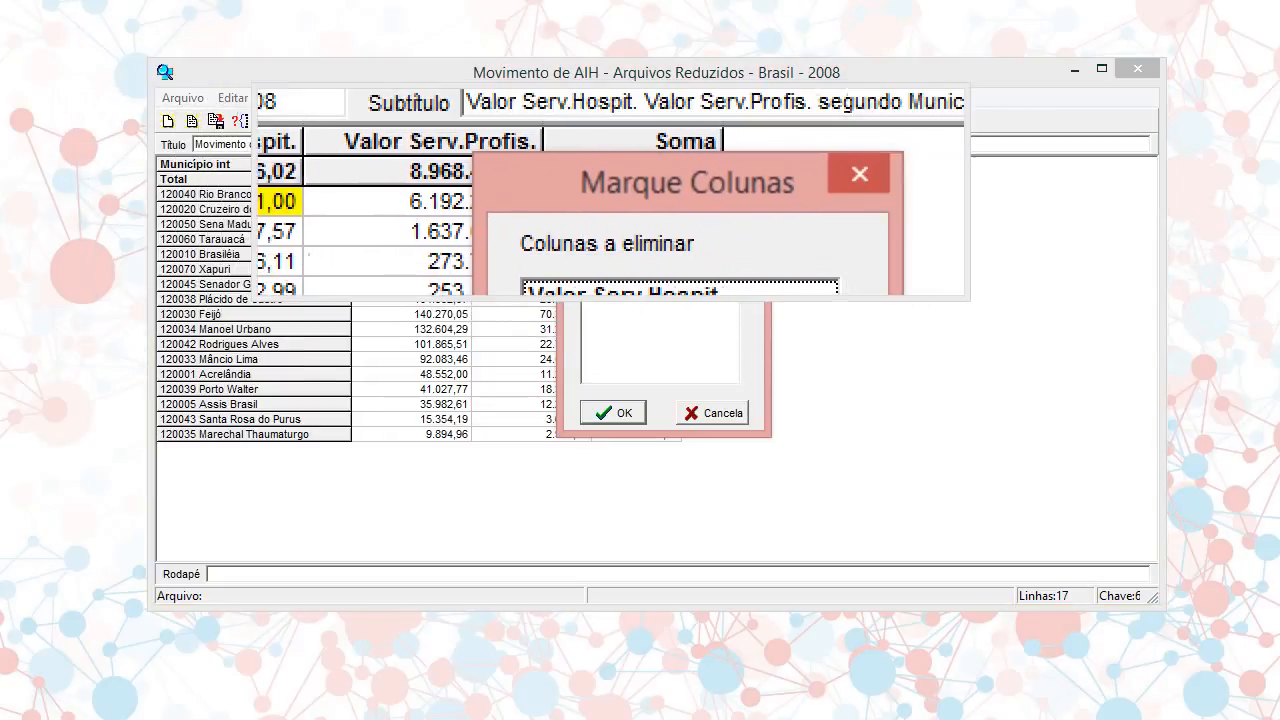
{"action": "left_click_drag", "start_coordinate": [650, 187], "coordinate": [636, 188]}
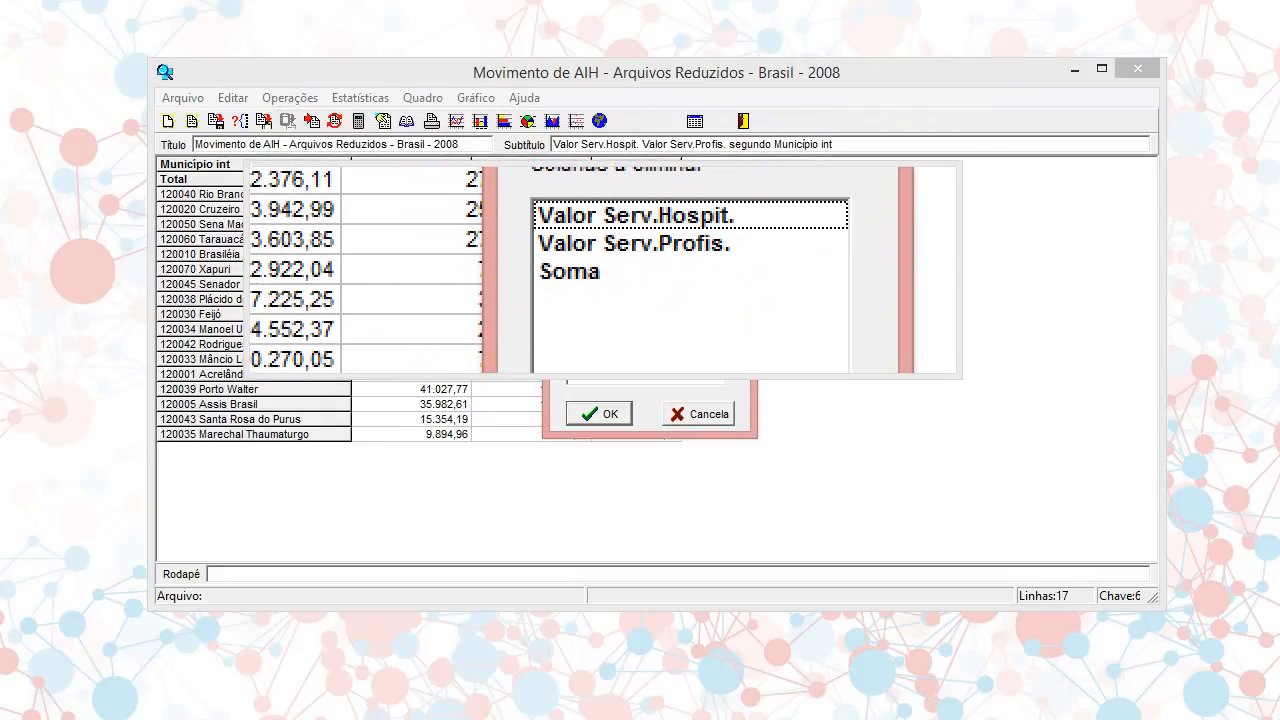
{"action": "left_click", "coordinate": [604, 270]}
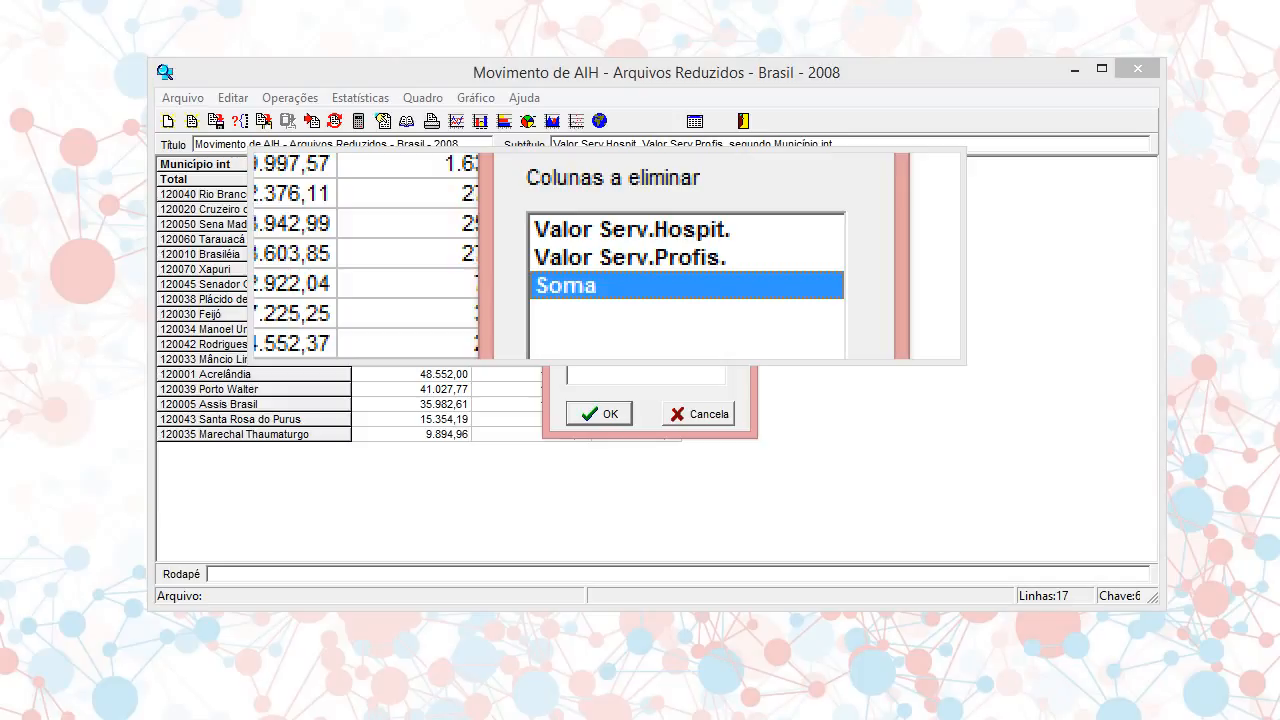
{"action": "left_click", "coordinate": [622, 257]}
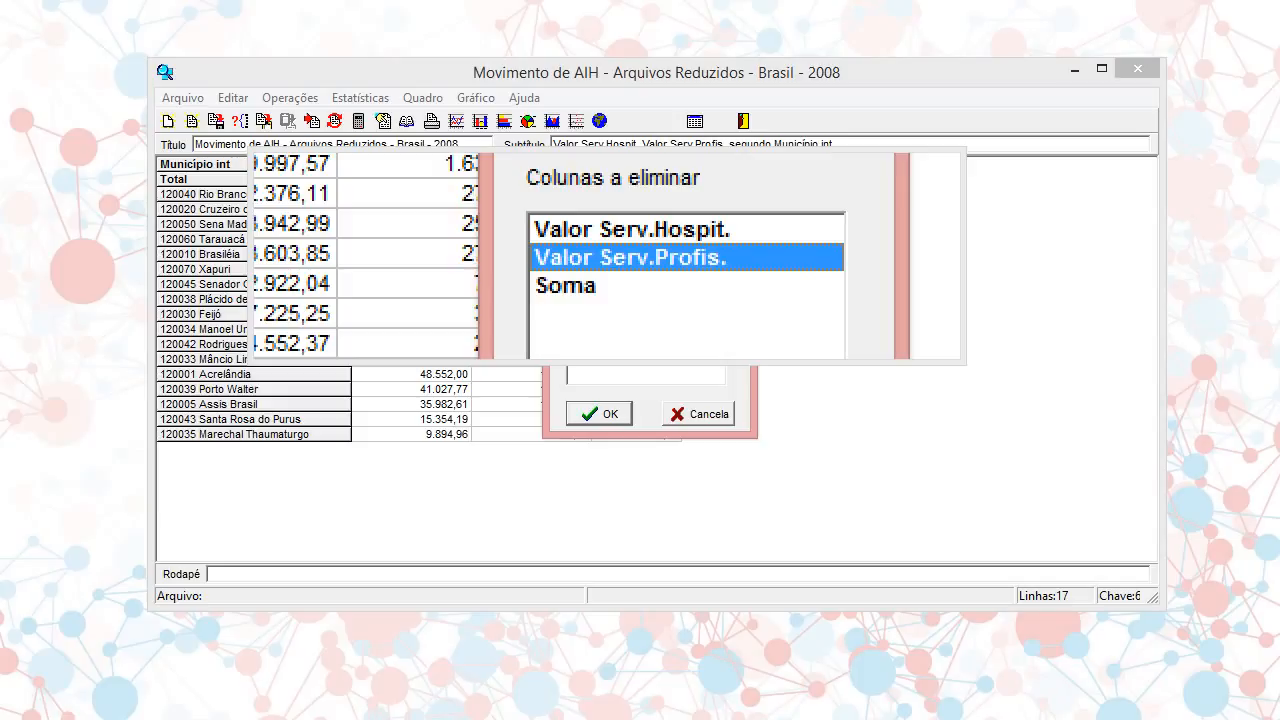
{"action": "left_click", "coordinate": [600, 266], "text": "ctrl"}
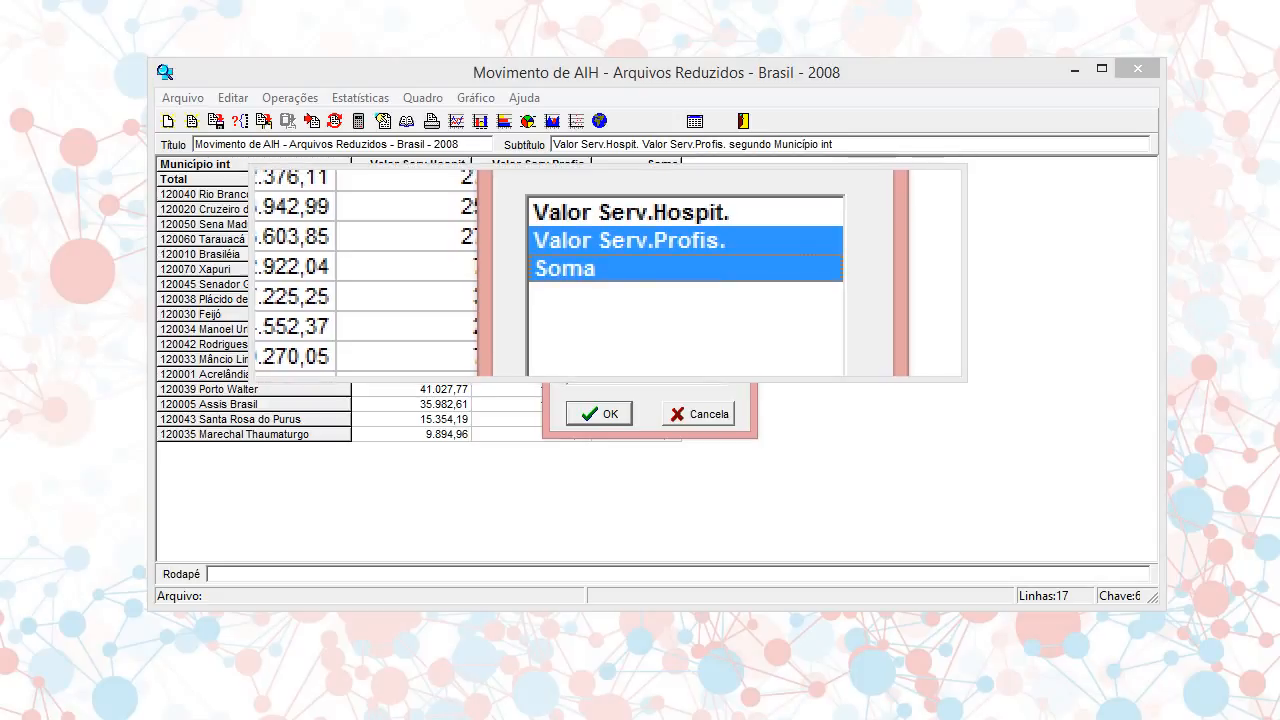
{"action": "left_click", "coordinate": [611, 243]}
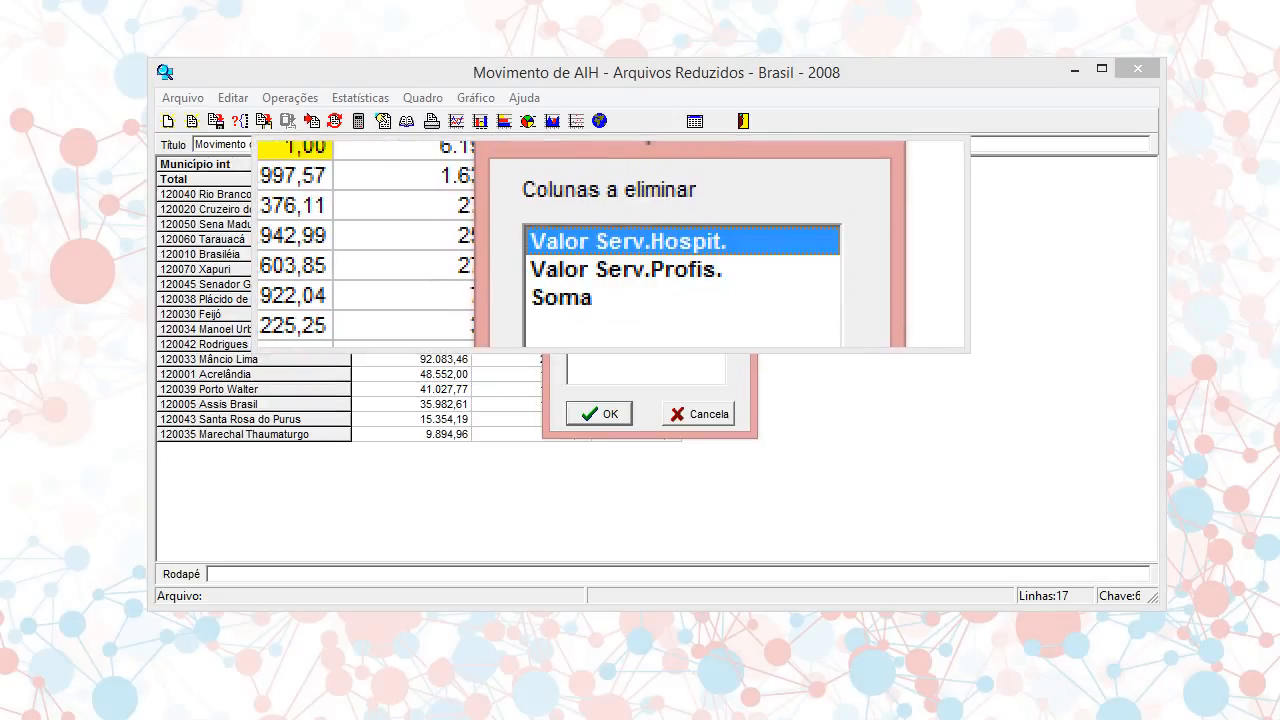
{"action": "left_click_drag", "start_coordinate": [611, 246], "coordinate": [611, 270]}
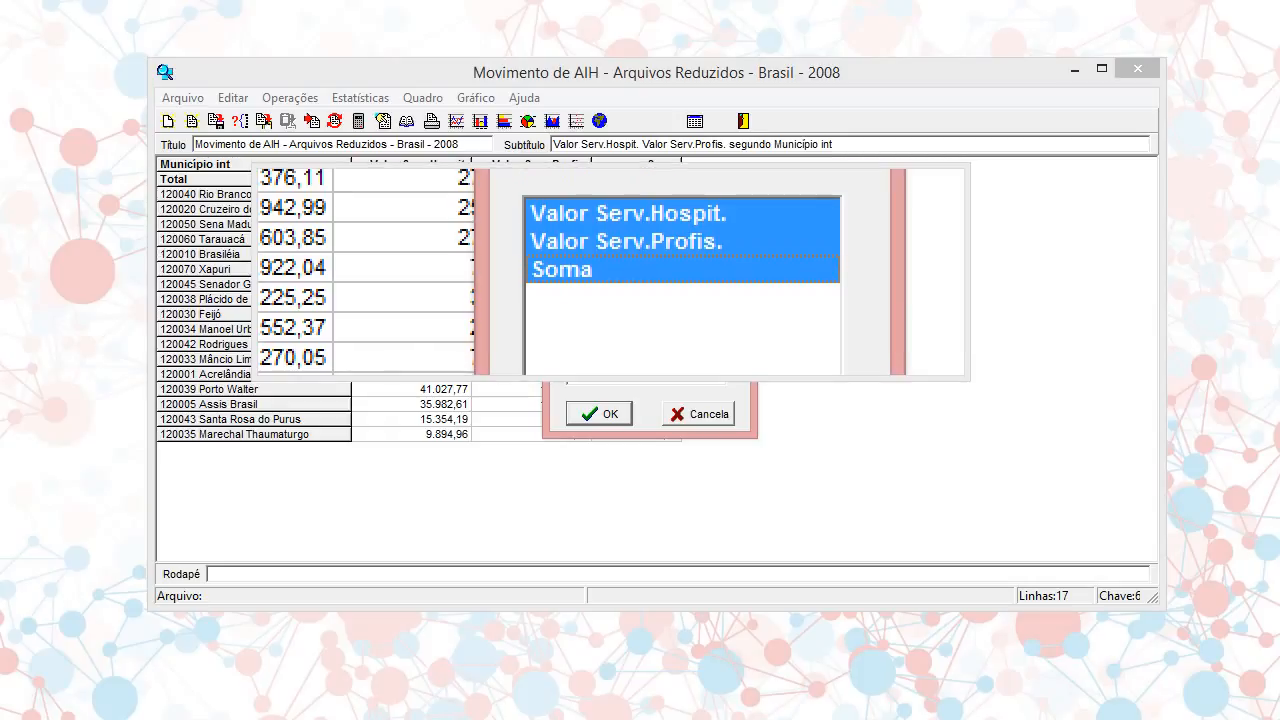
{"action": "left_click", "coordinate": [611, 270]}
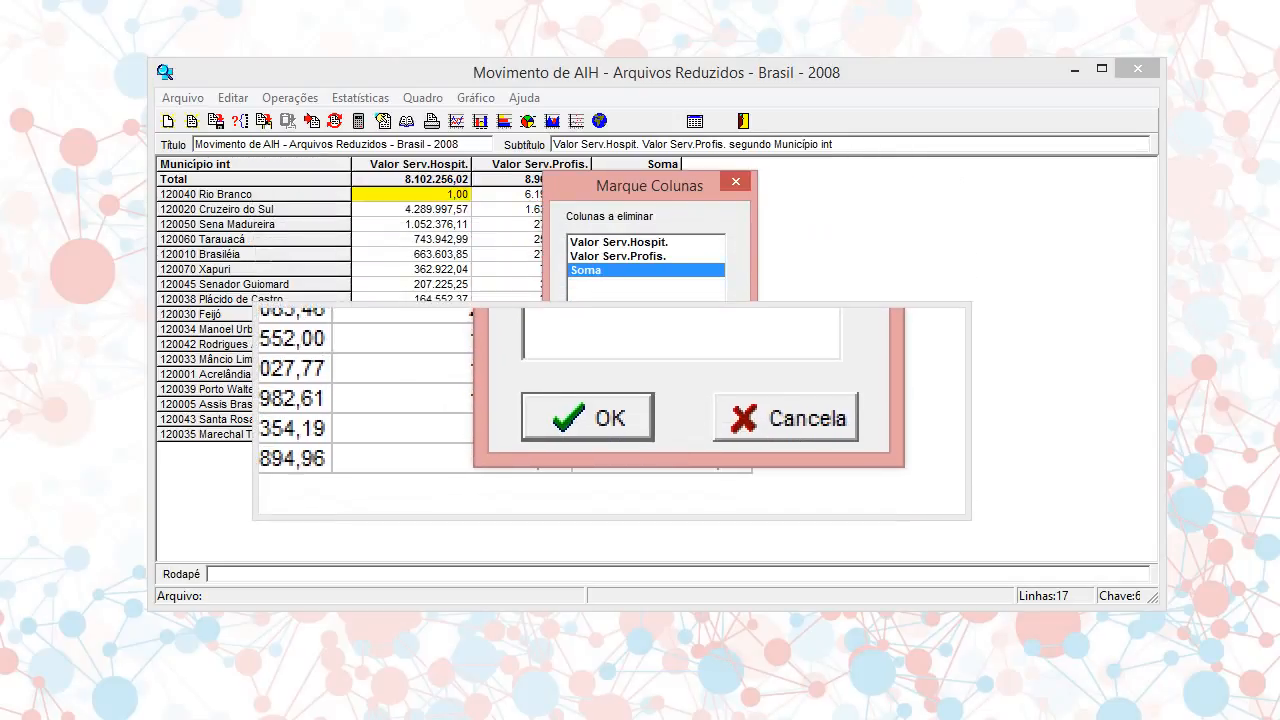
{"action": "left_click", "coordinate": [611, 408]}
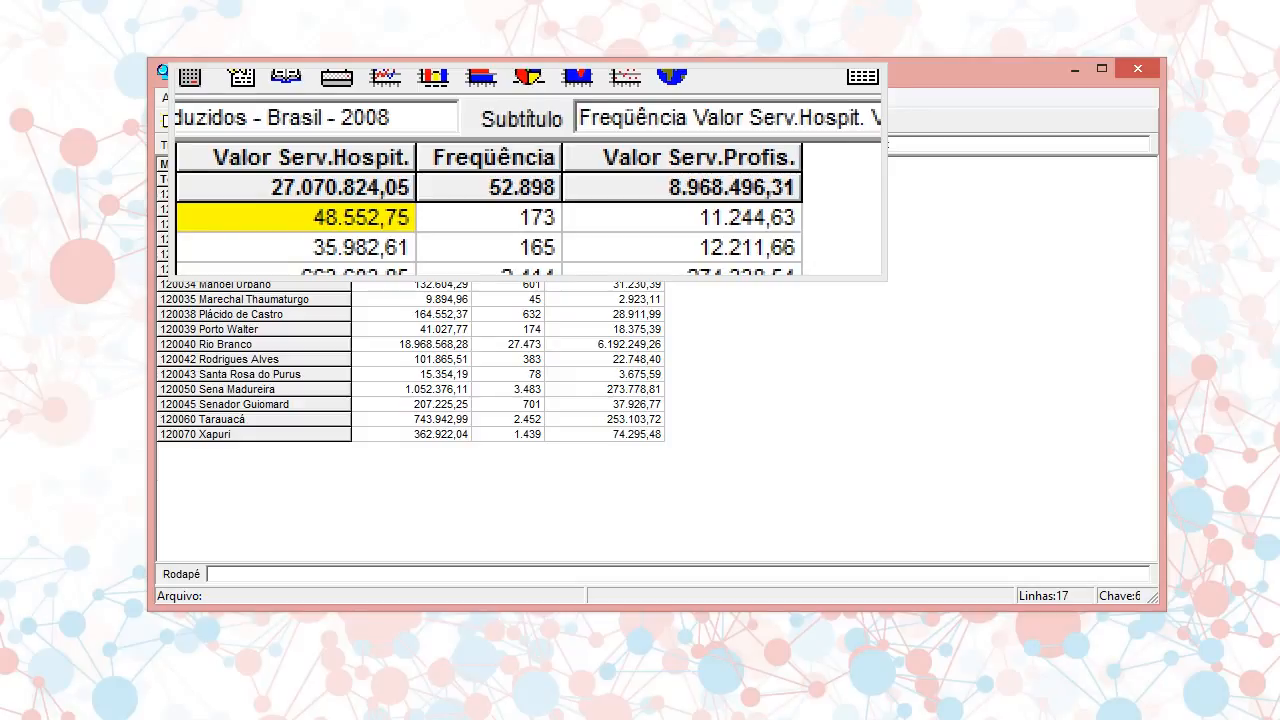
Move the Freqüência column to the position of the Valor Serv.Hospit. column
{"action": "left_click", "coordinate": [431, 98]}
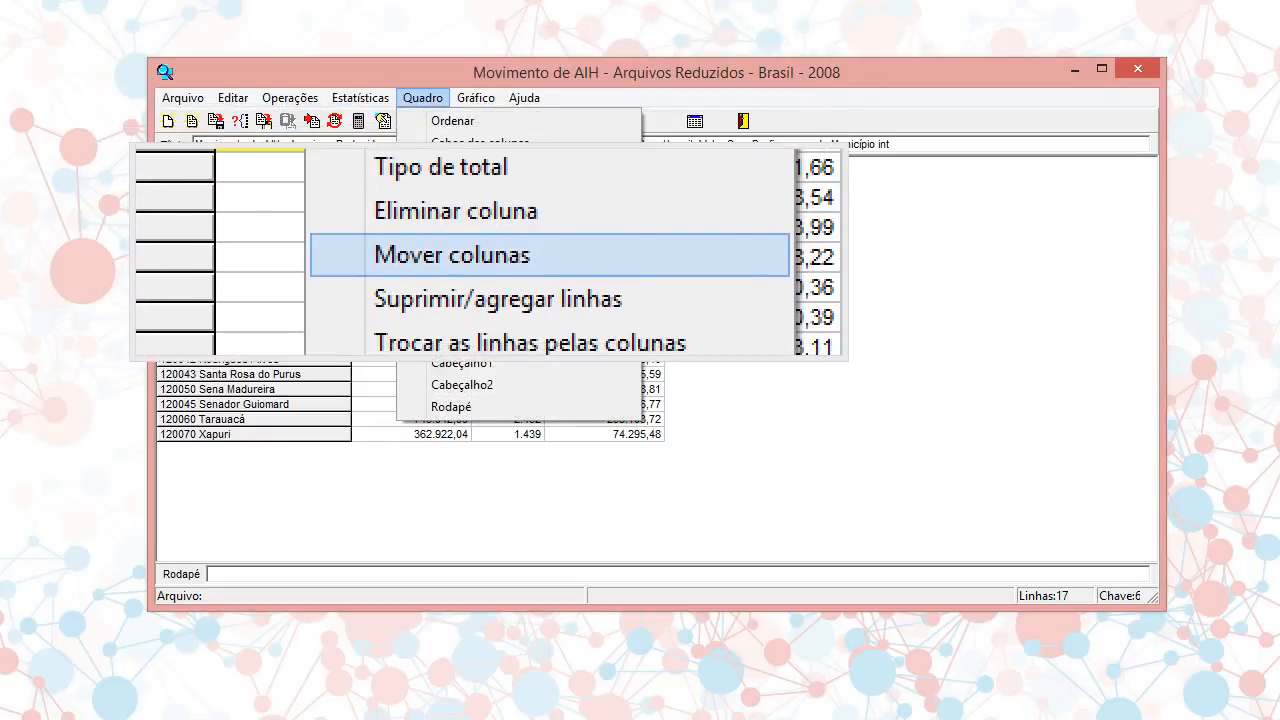
{"action": "left_click", "coordinate": [488, 208]}
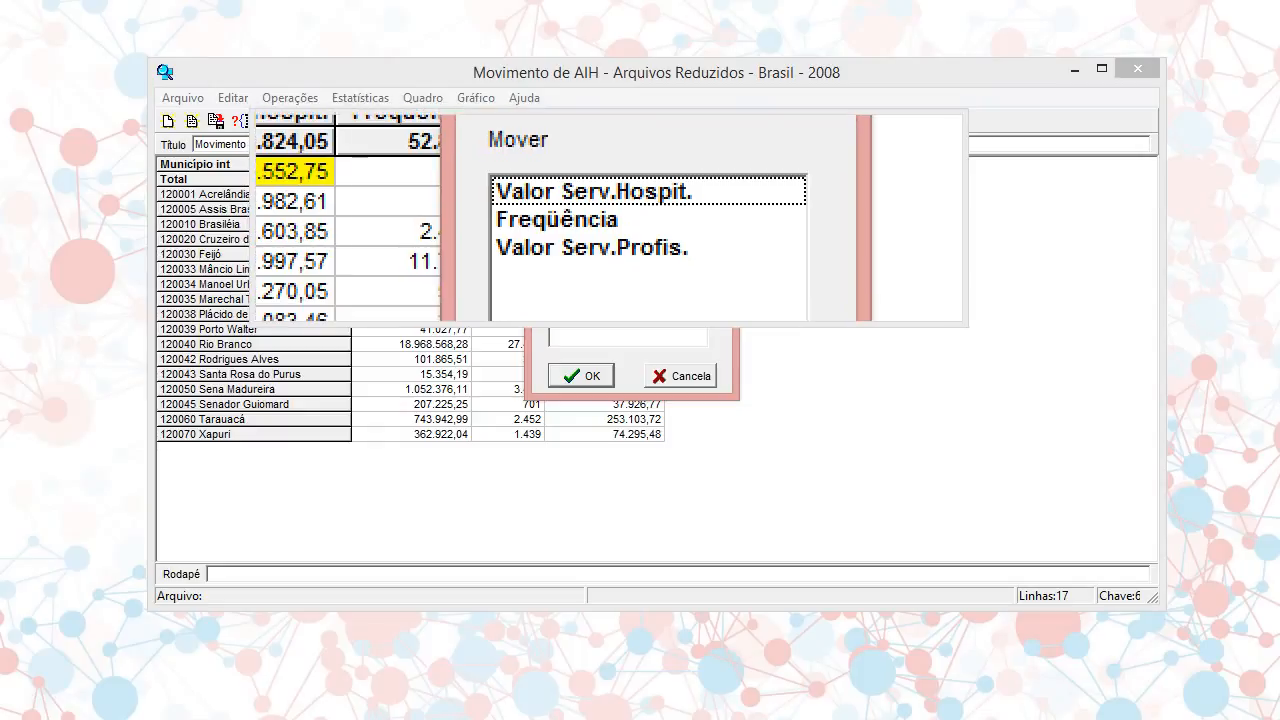
{"action": "left_click", "coordinate": [600, 218]}
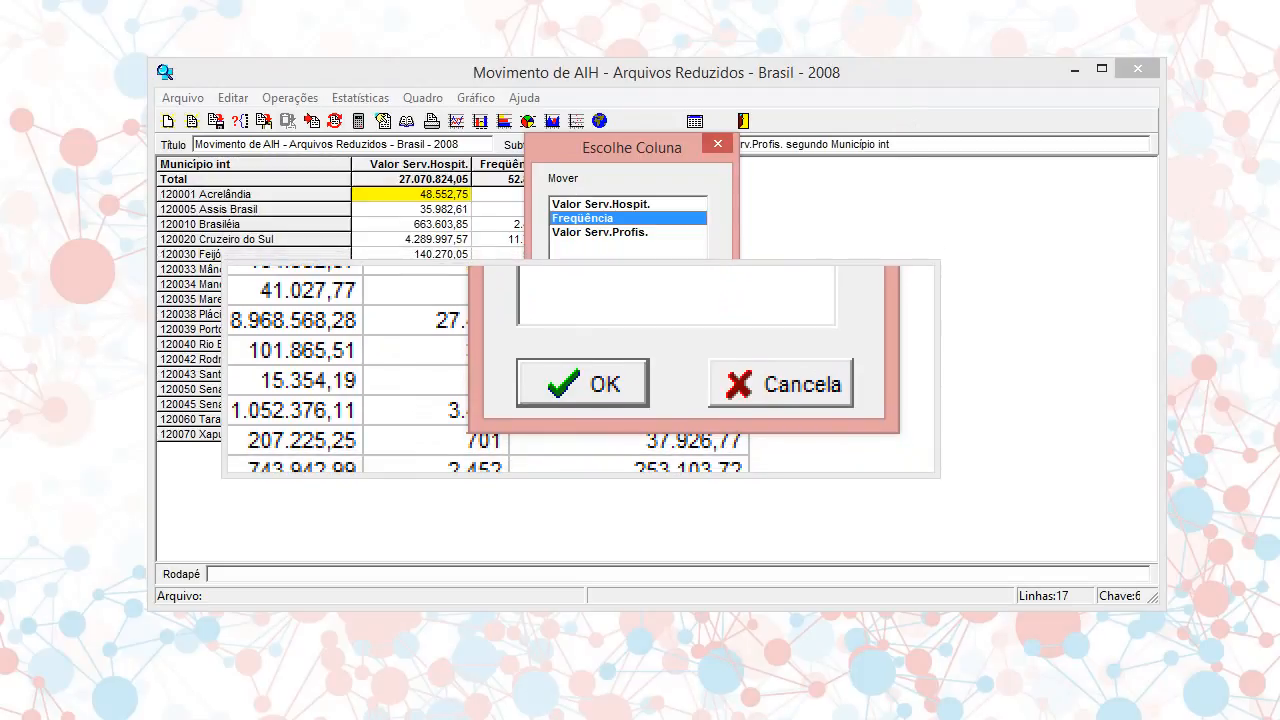
{"action": "left_click", "coordinate": [580, 376]}
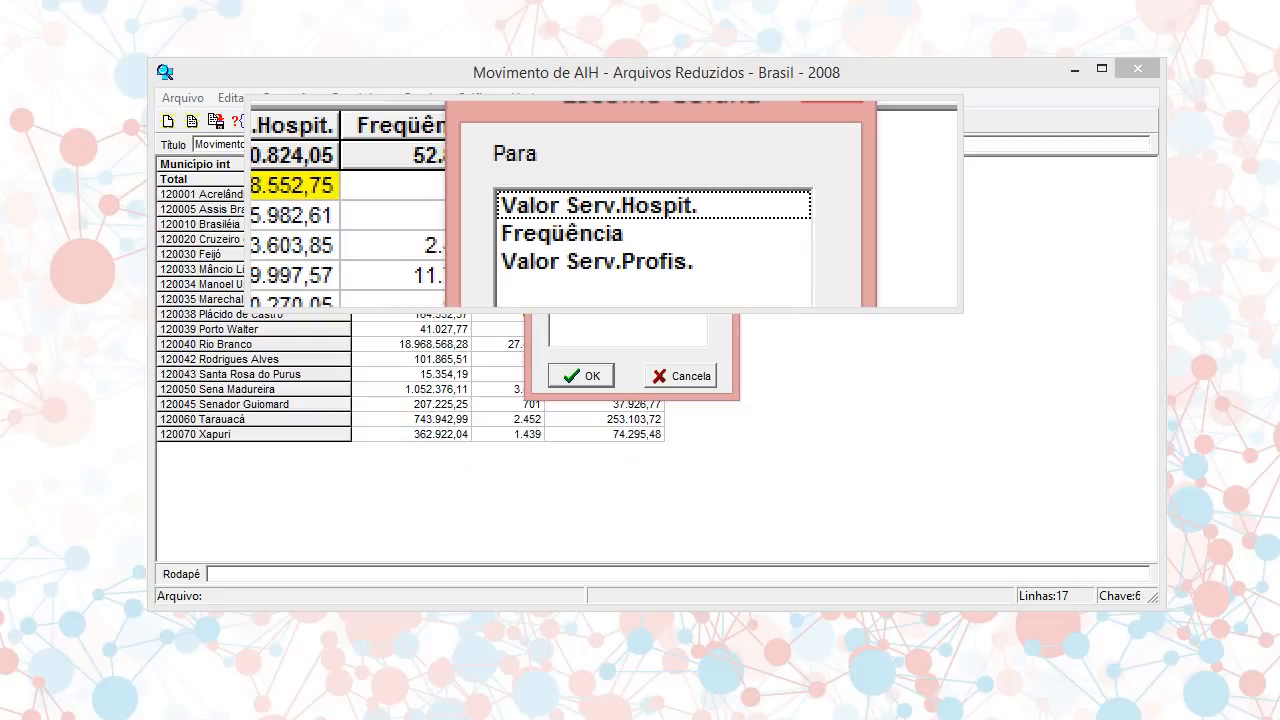
{"action": "left_click", "coordinate": [605, 203]}
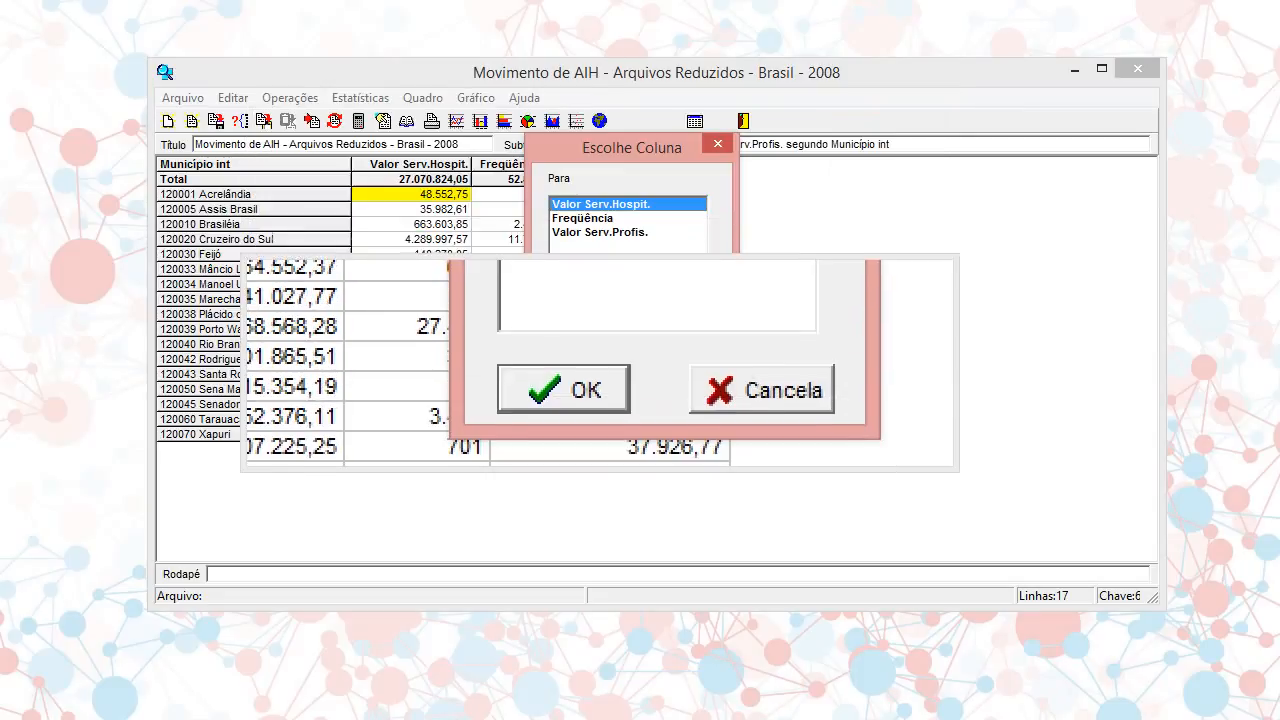
{"action": "left_click", "coordinate": [598, 374]}
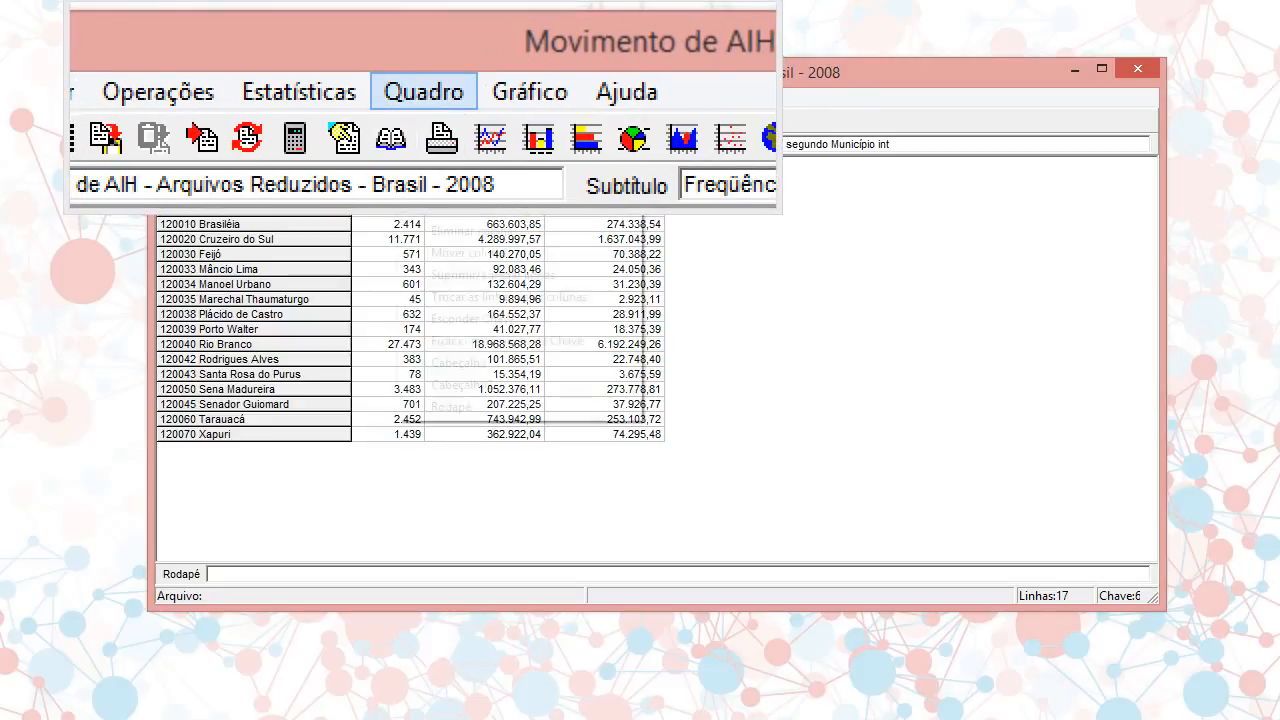
Move the Freqüência column to the position of the Valor Serv.Profis. column
{"action": "left_click", "coordinate": [421, 99]}
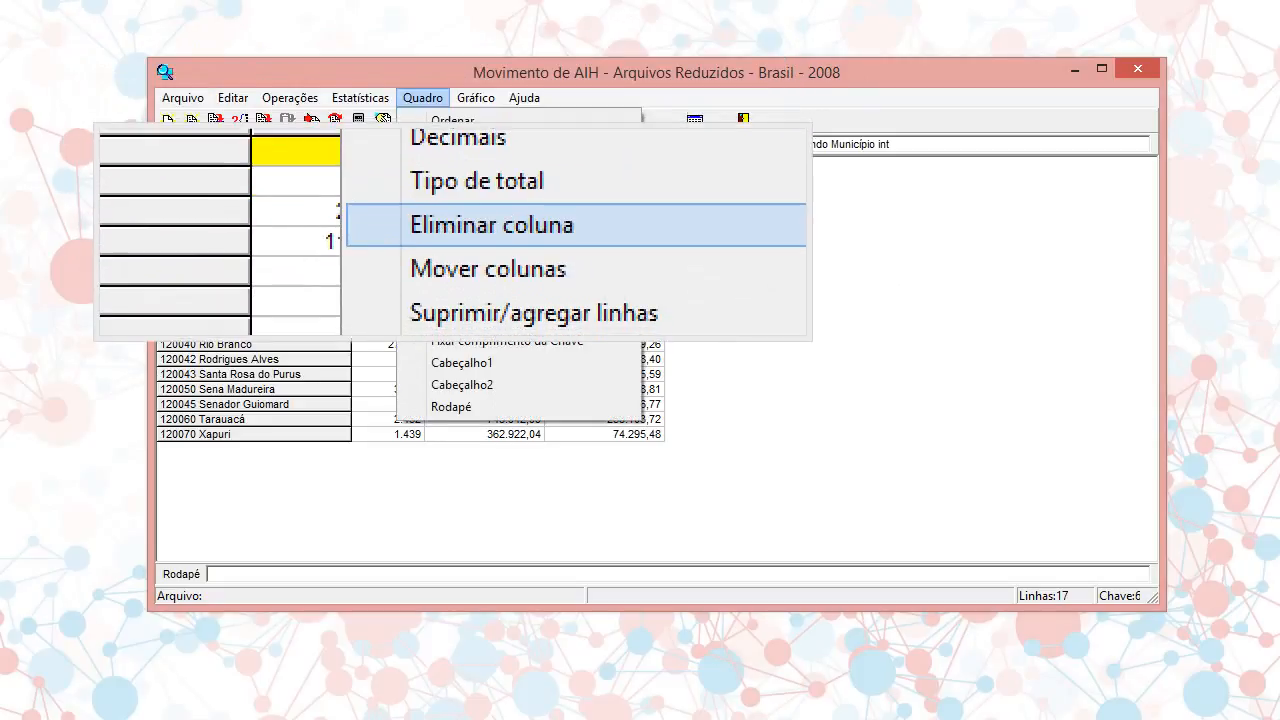
{"action": "left_click", "coordinate": [455, 209]}
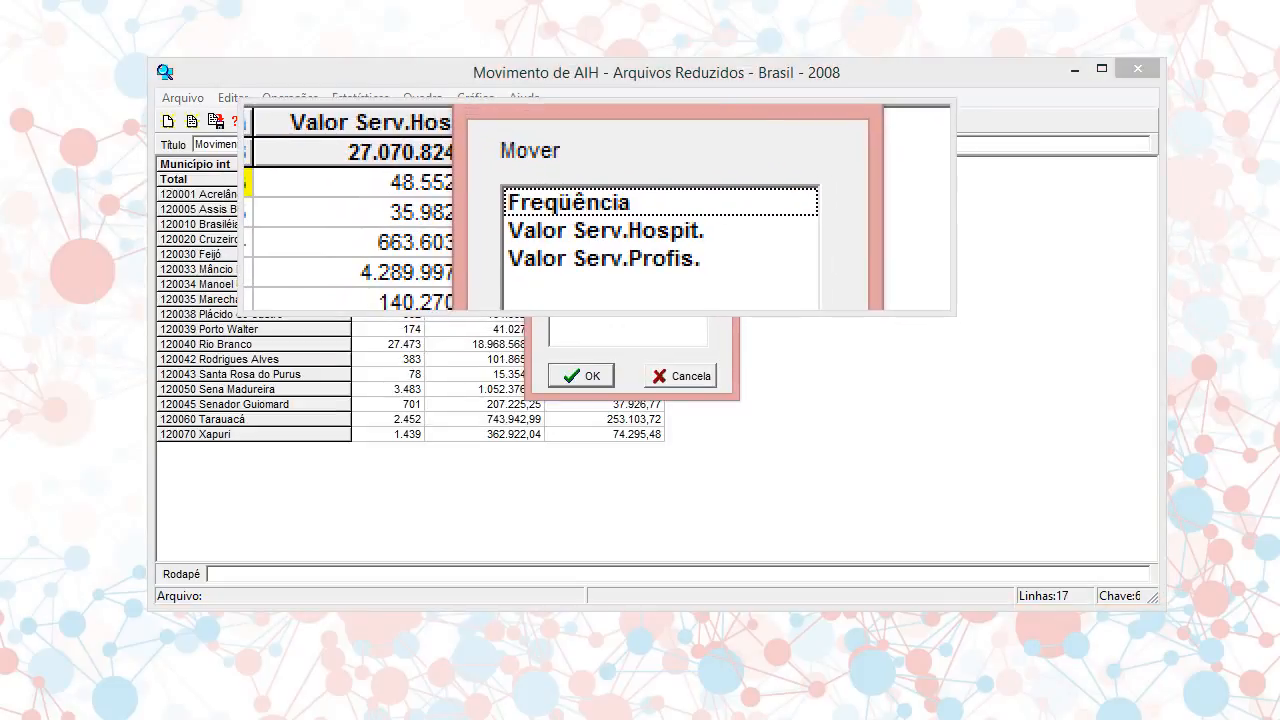
{"action": "left_click", "coordinate": [596, 206]}
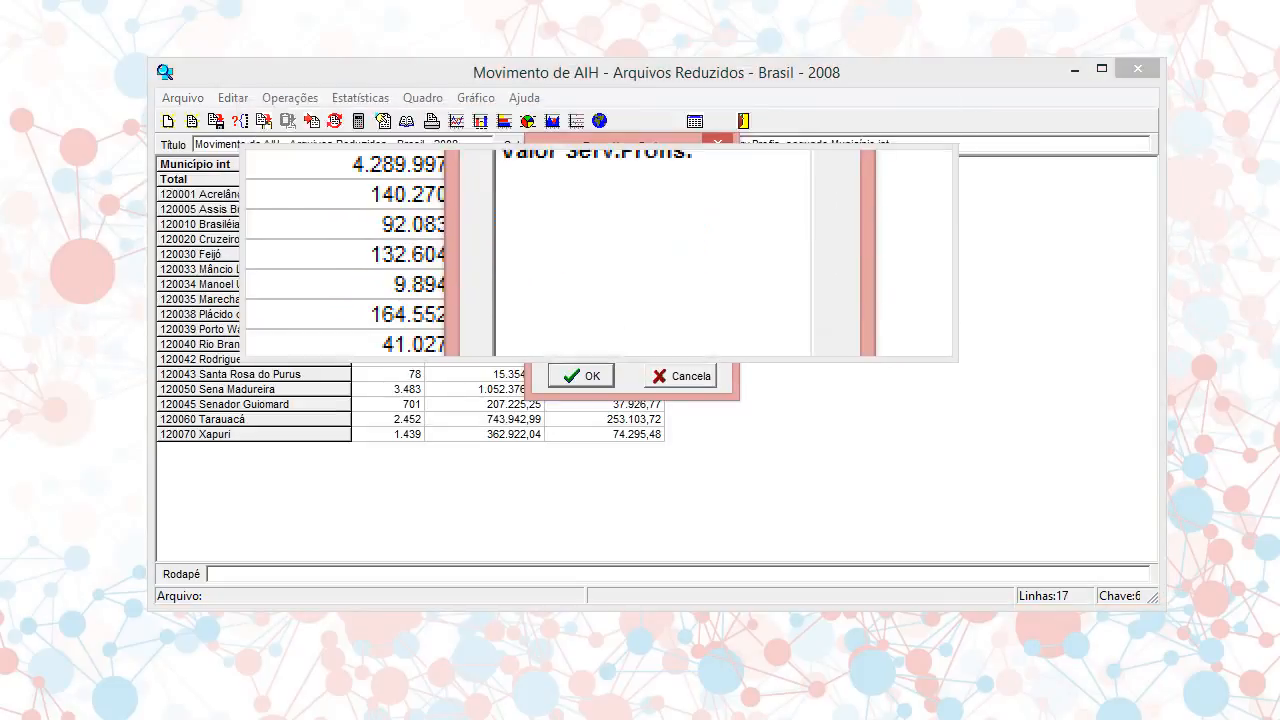
{"action": "left_click", "coordinate": [581, 377]}
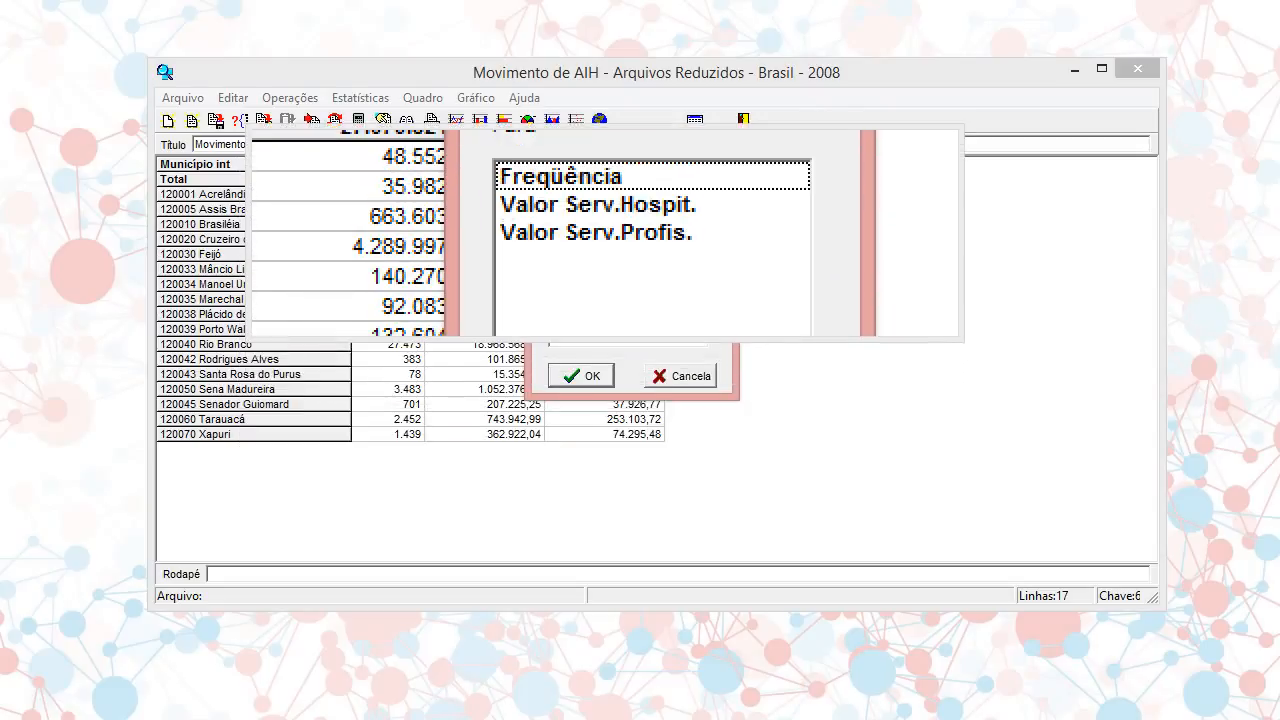
{"action": "left_click", "coordinate": [605, 233]}
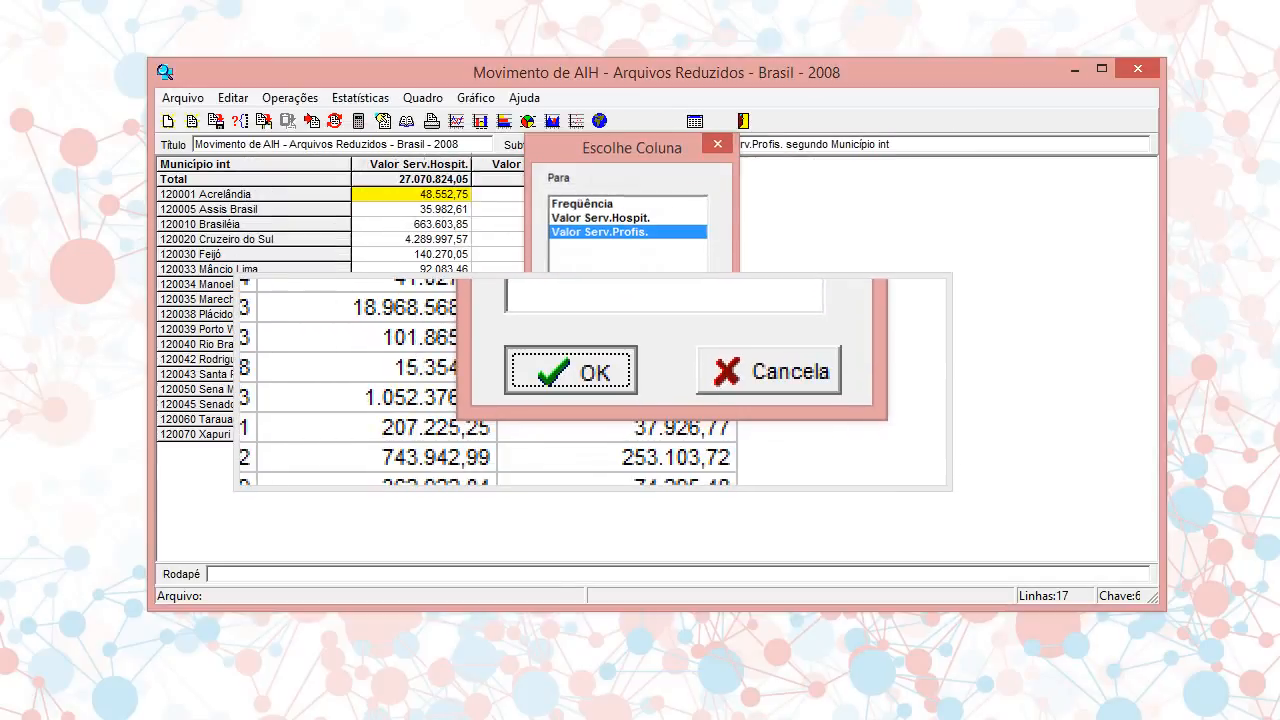
{"action": "left_click", "coordinate": [585, 378]}
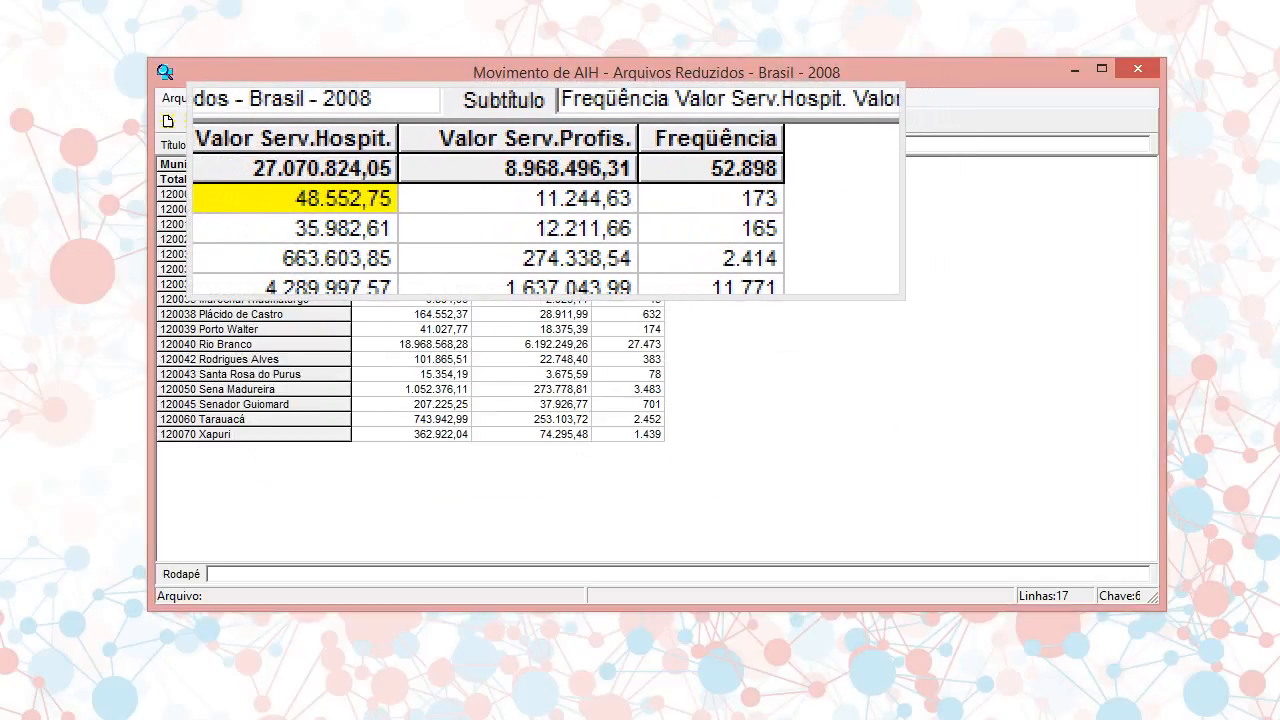